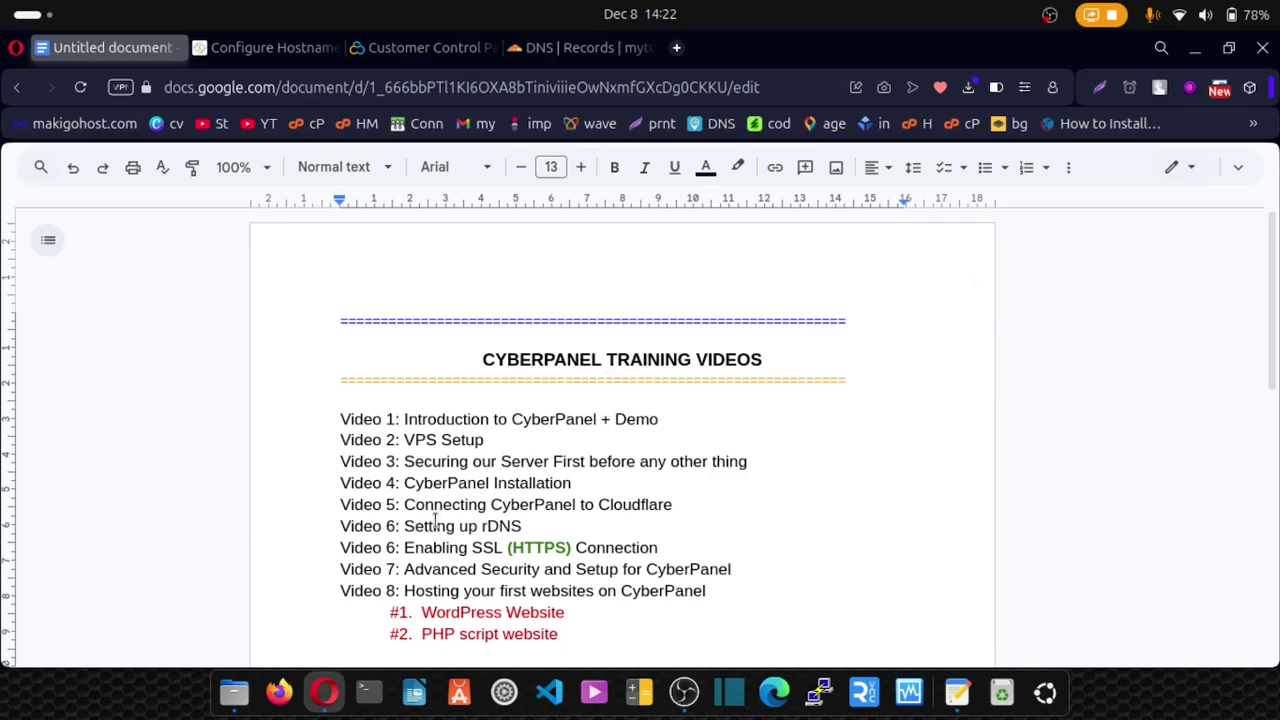
Highlight the 'Setting up rDNS' topic in the document, then go to the Contabo control panel
{"action": "left_click_drag", "start_coordinate": [436, 525], "coordinate": [537, 526]}
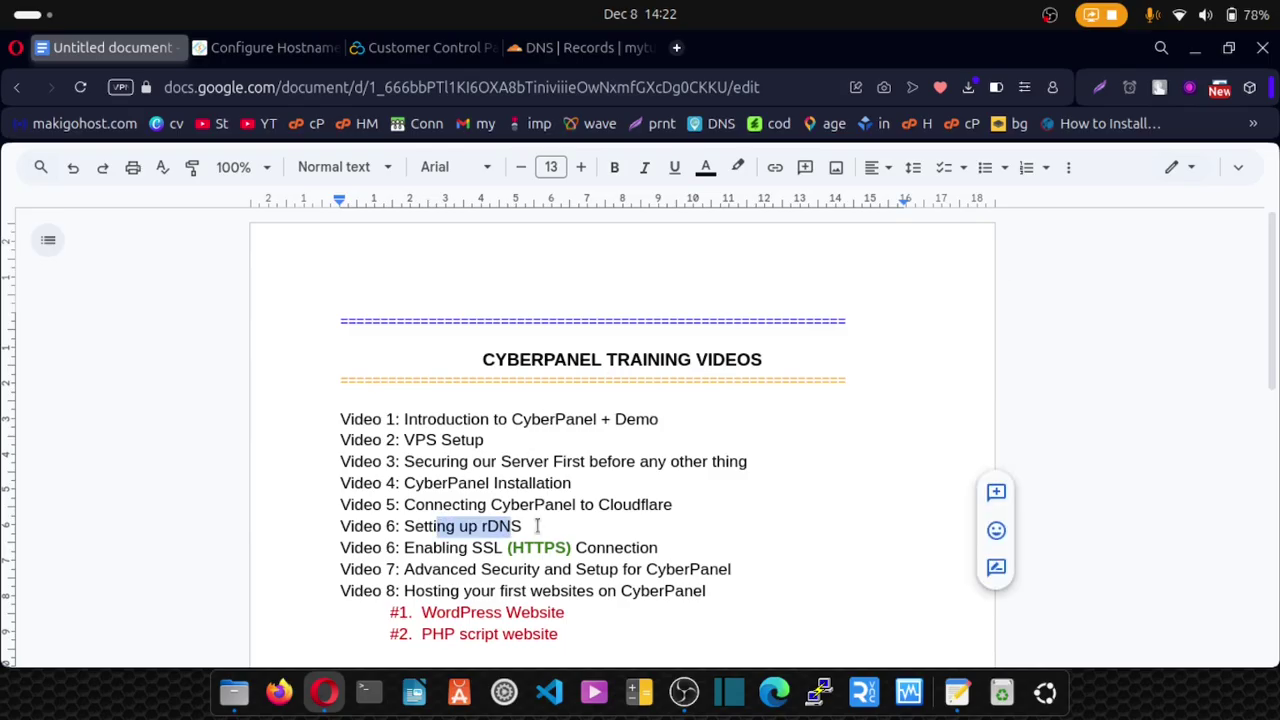
{"action": "left_click", "coordinate": [425, 47]}
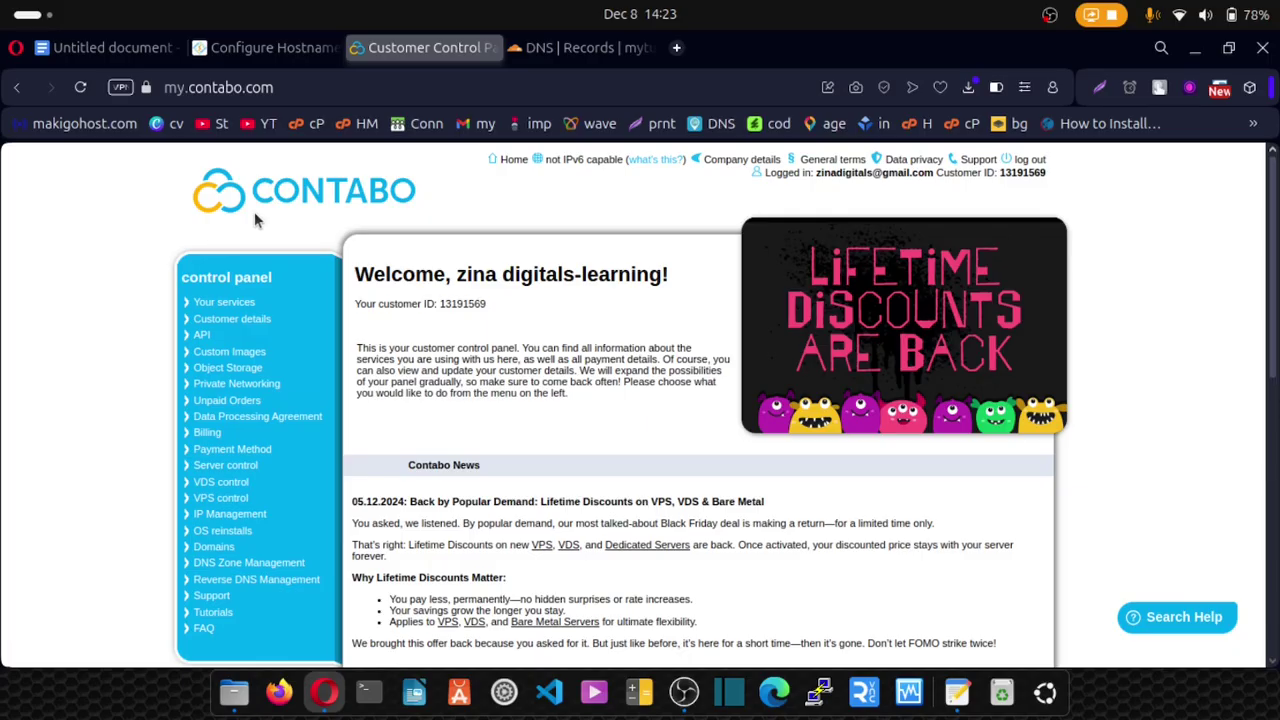
View Contabo's Reverse DNS Management PTR records, then go to Cloudflare's DNS records
{"action": "left_click", "coordinate": [239, 584]}
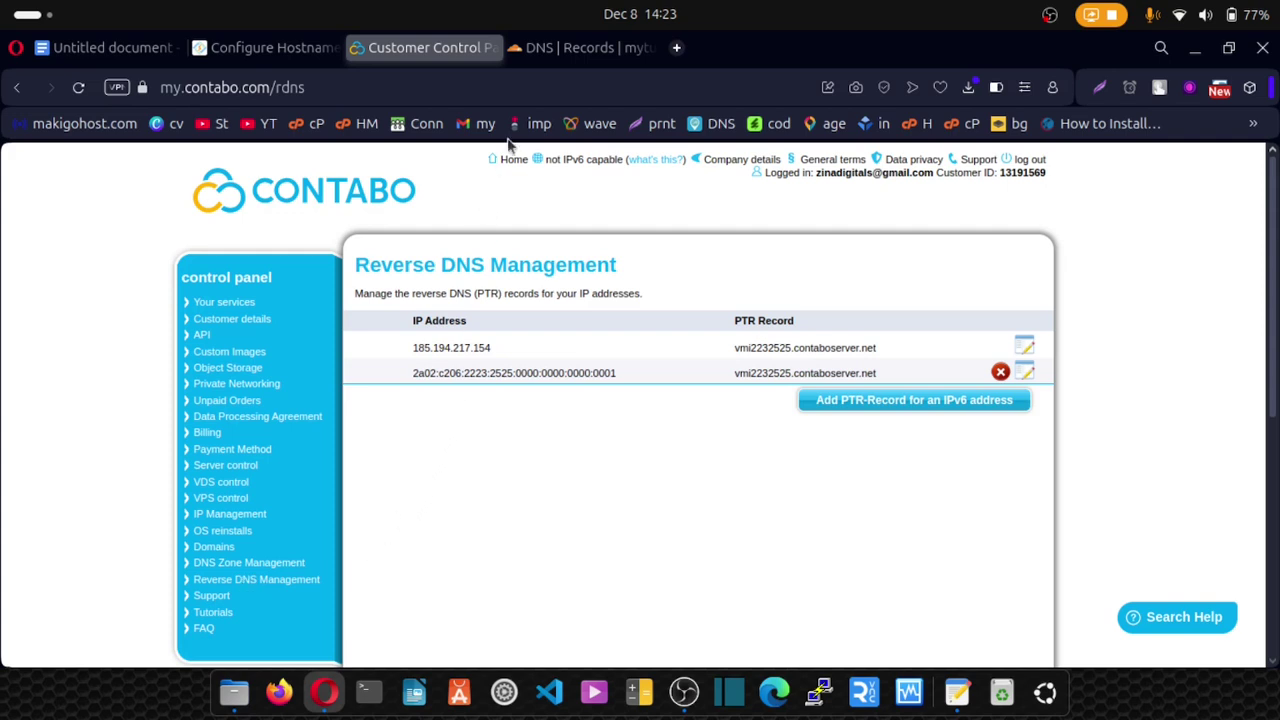
{"action": "left_click", "coordinate": [558, 45]}
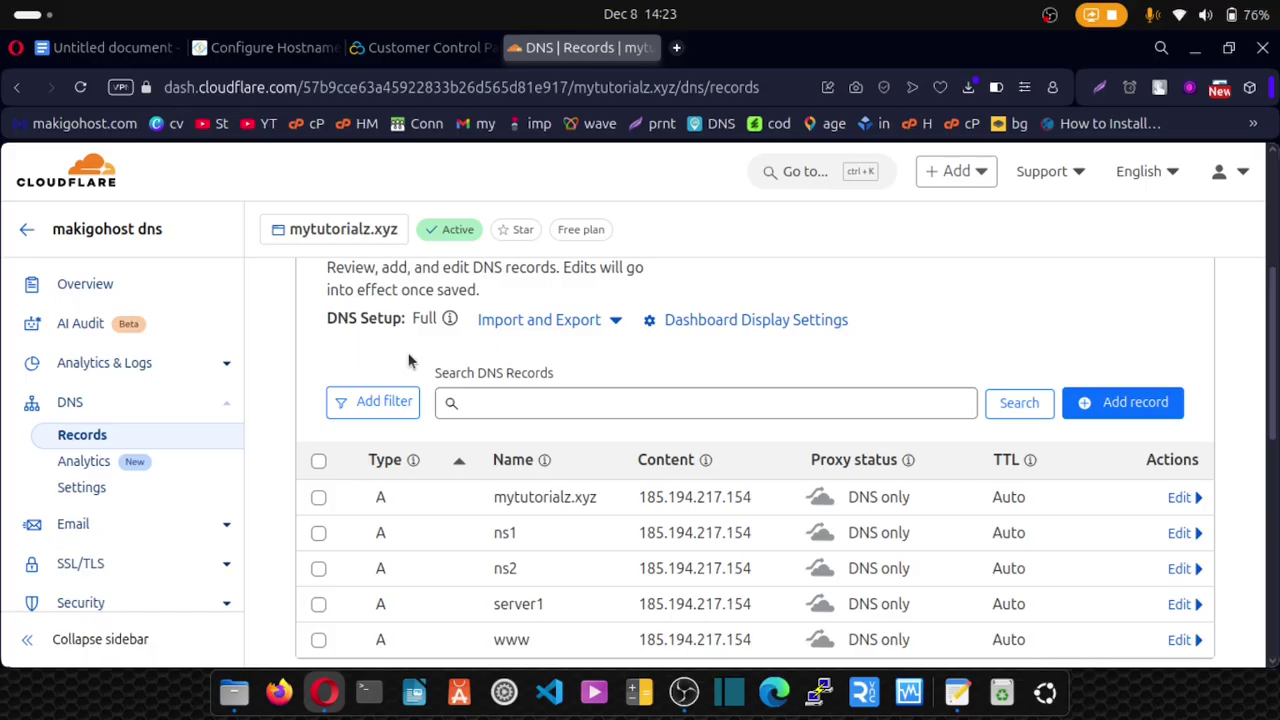
Add a Cloudflare record named 'server' and point out its server.mytutorialz.xyz hostname
{"action": "left_click", "coordinate": [1115, 410]}
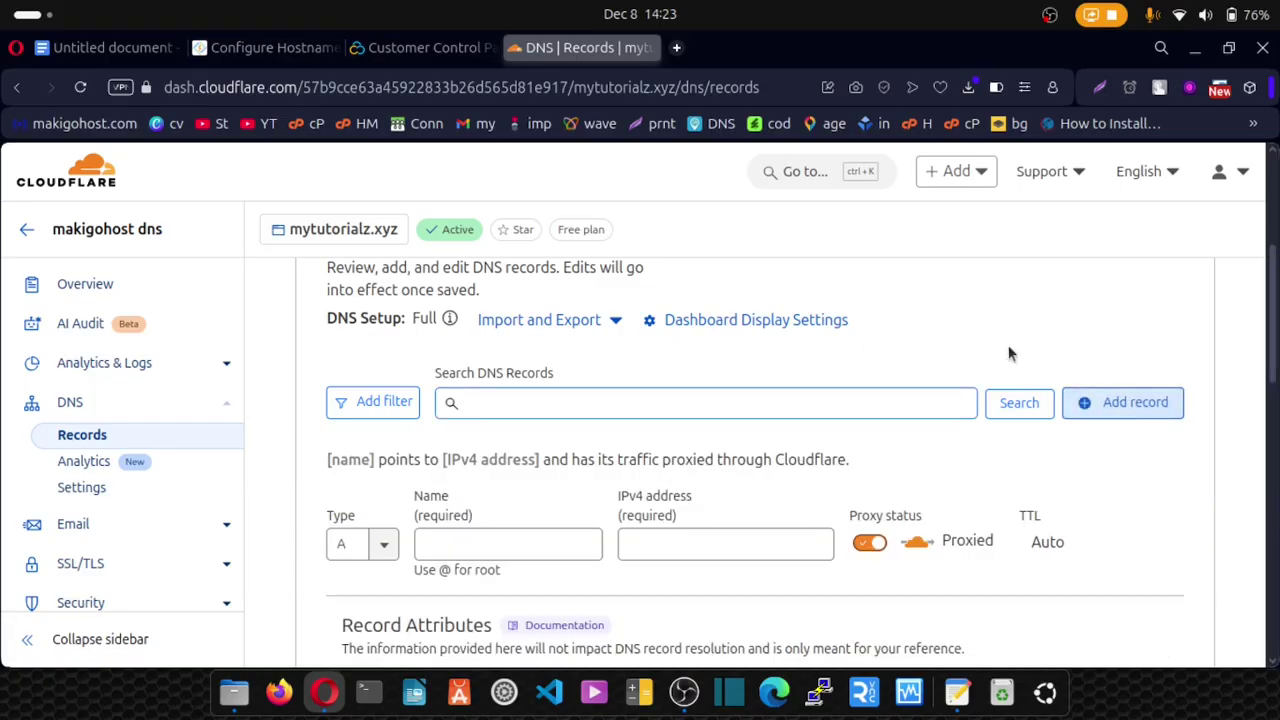
{"action": "left_click", "coordinate": [431, 545]}
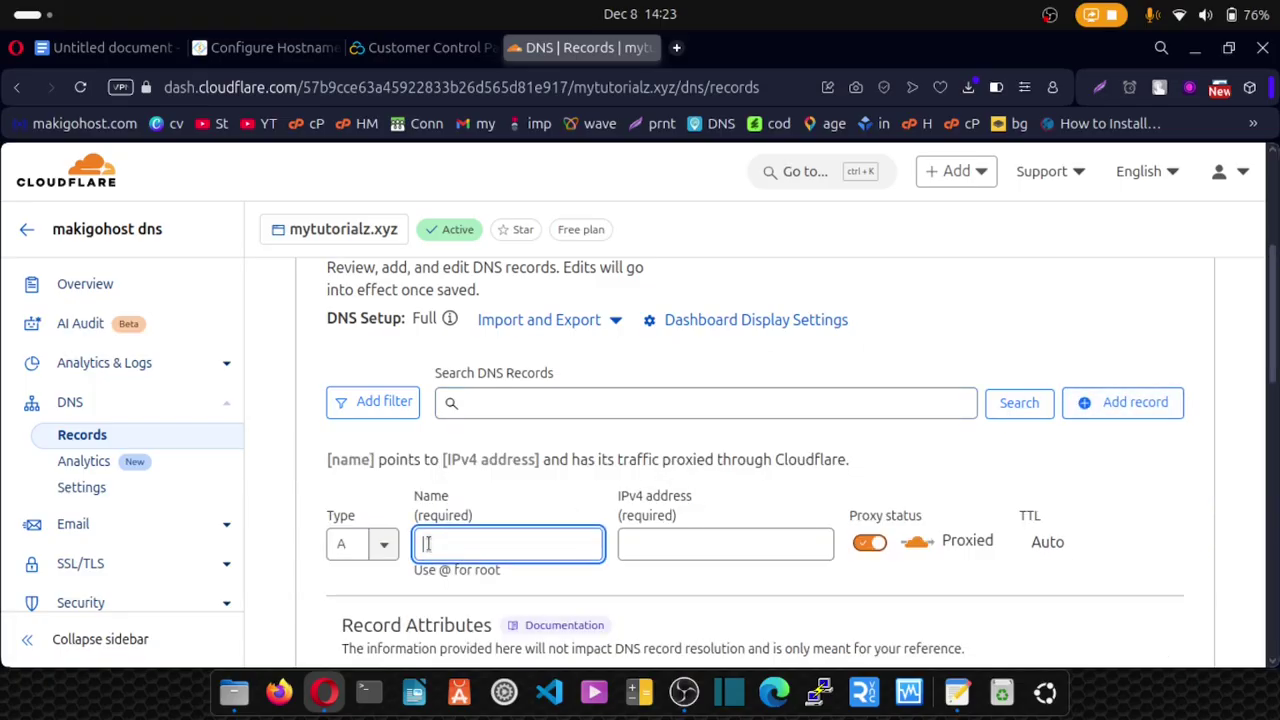
{"action": "type", "text": "serv"}
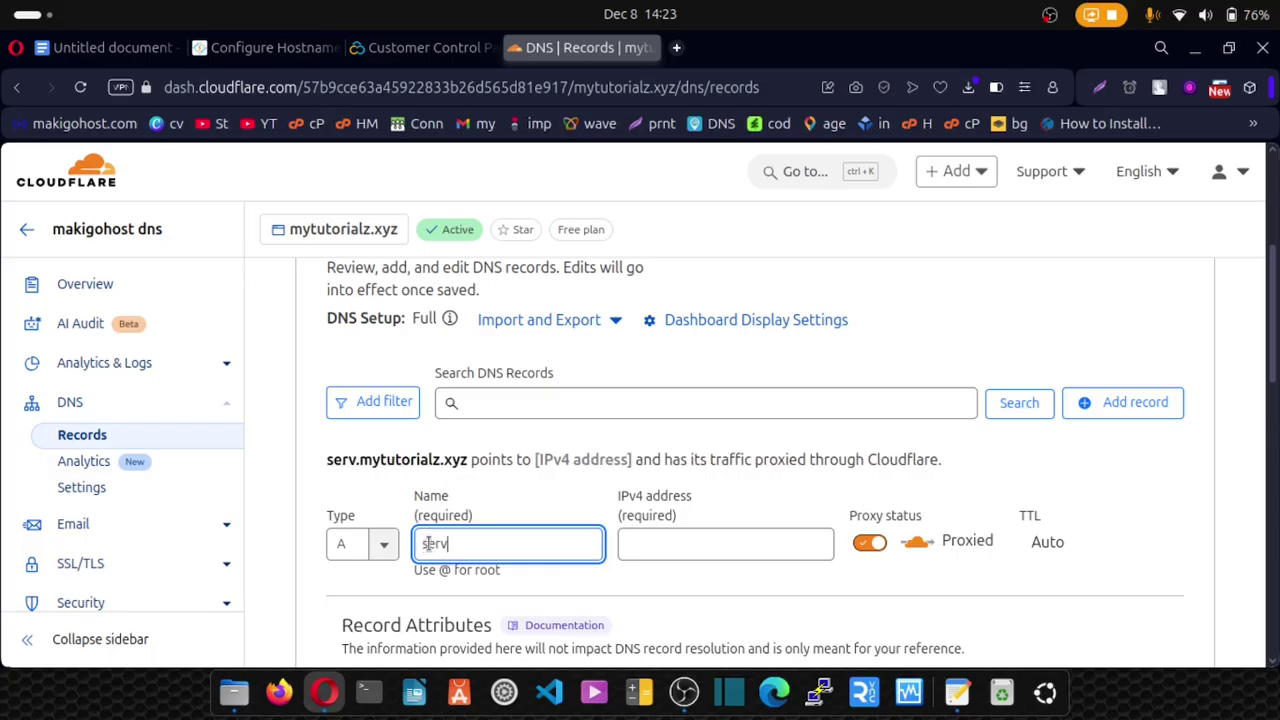
{"action": "type", "text": "er"}
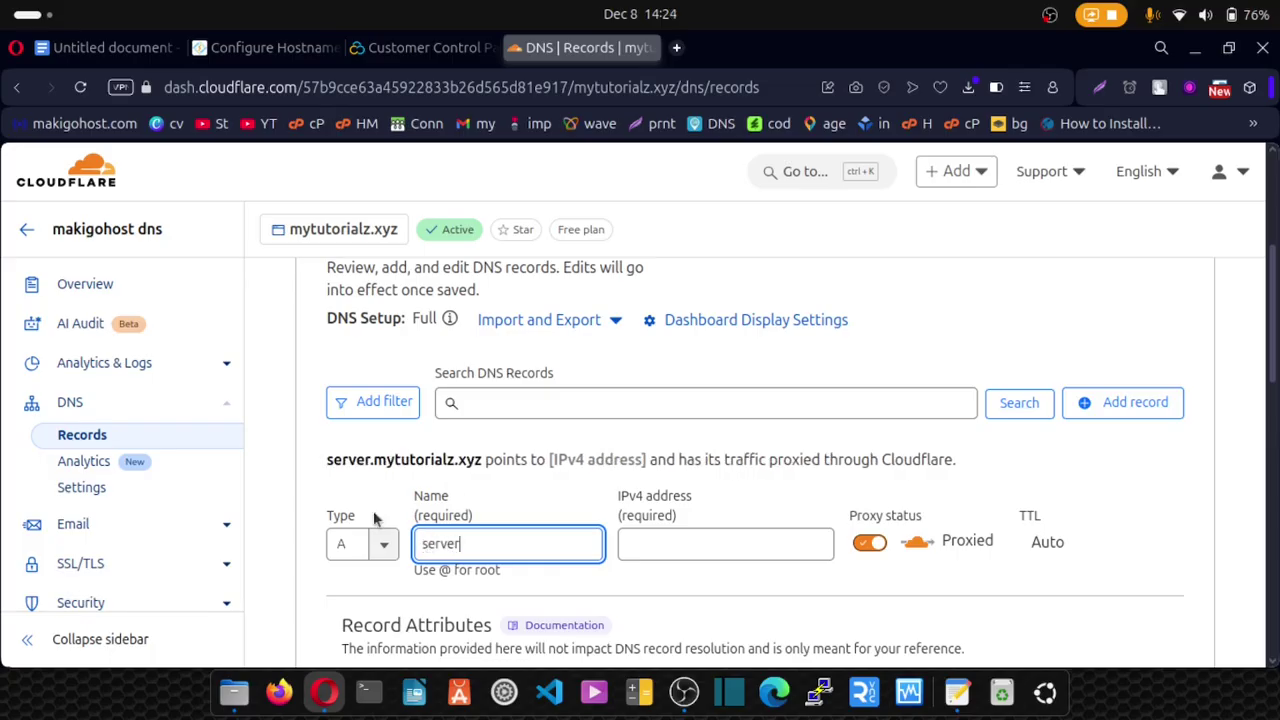
{"action": "left_click_drag", "start_coordinate": [325, 460], "coordinate": [488, 479]}
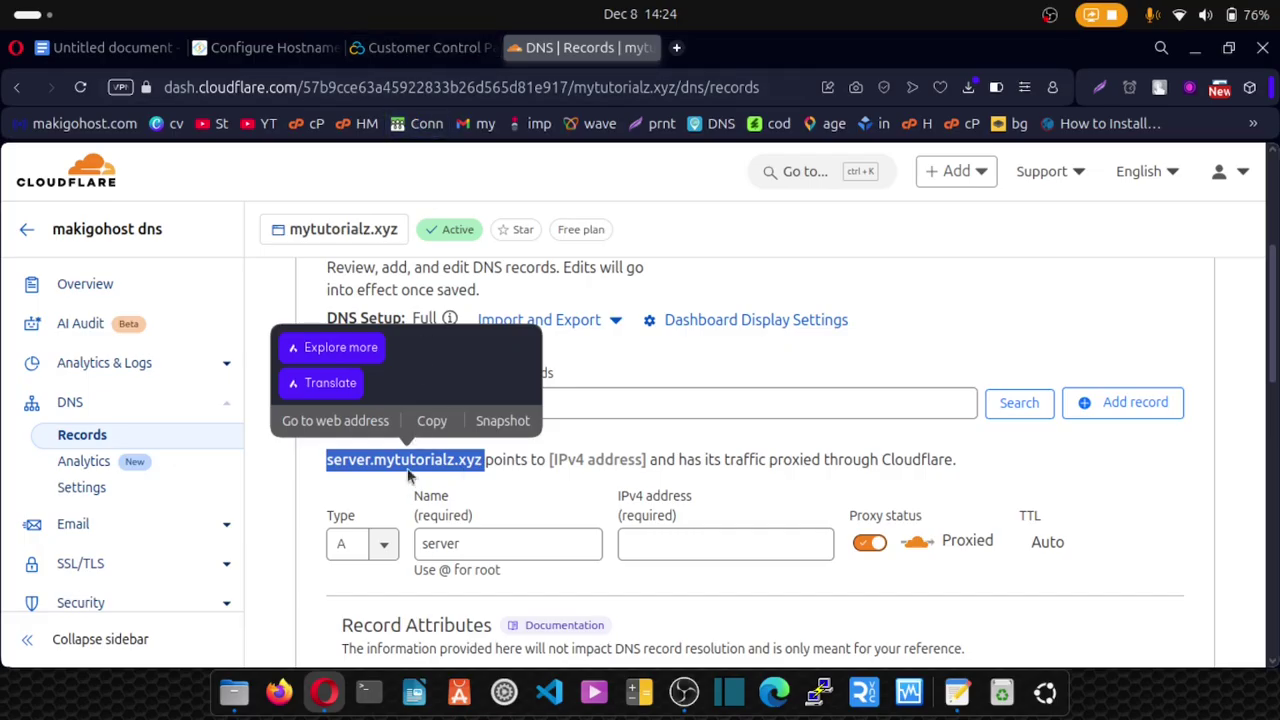
{"action": "left_click", "coordinate": [406, 52]}
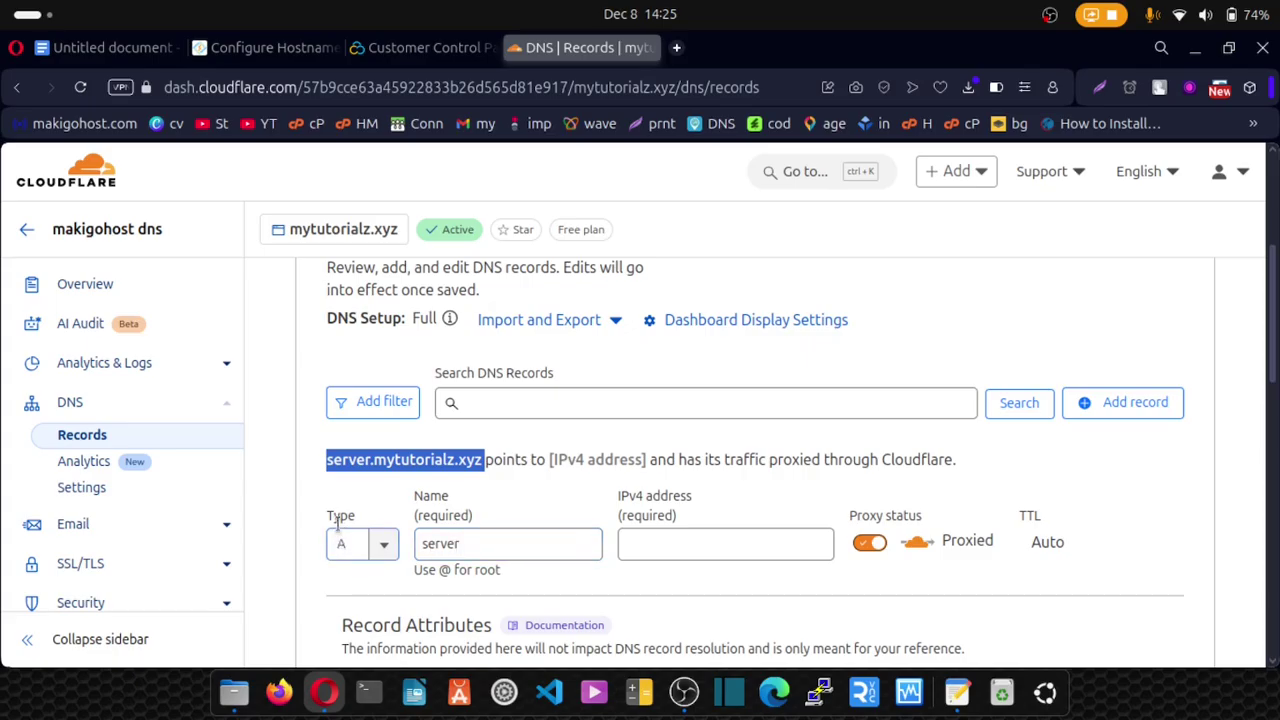
Save a DNS-only A record server2 pointing to 185.194.217.154
{"action": "left_click", "coordinate": [469, 545]}
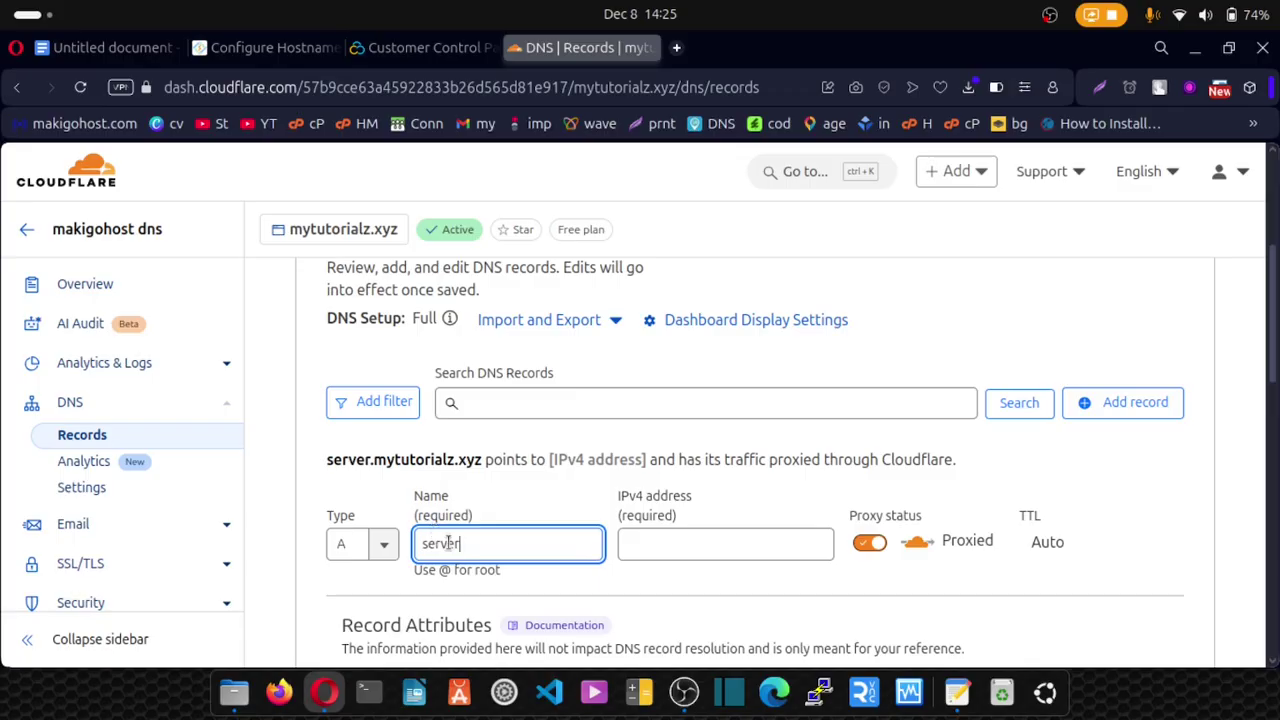
{"action": "type", "text": "2"}
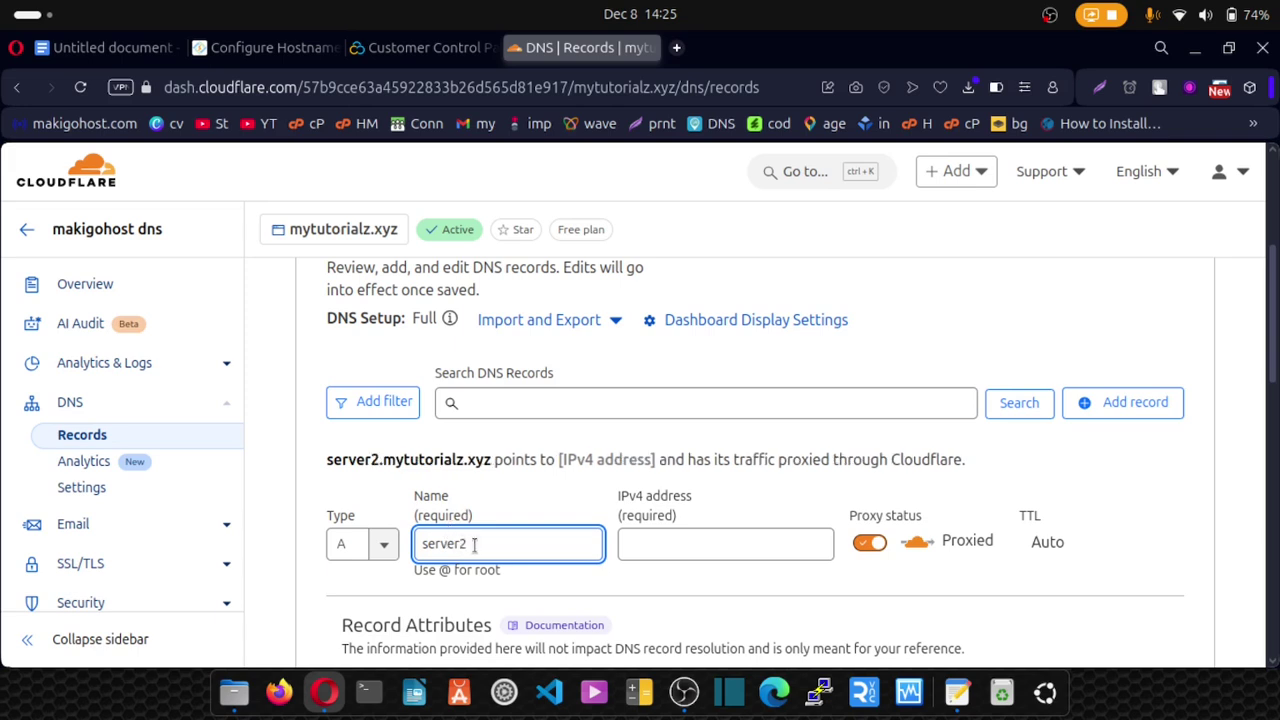
{"action": "left_click", "coordinate": [648, 548]}
{"action": "left_click", "coordinate": [770, 620]}
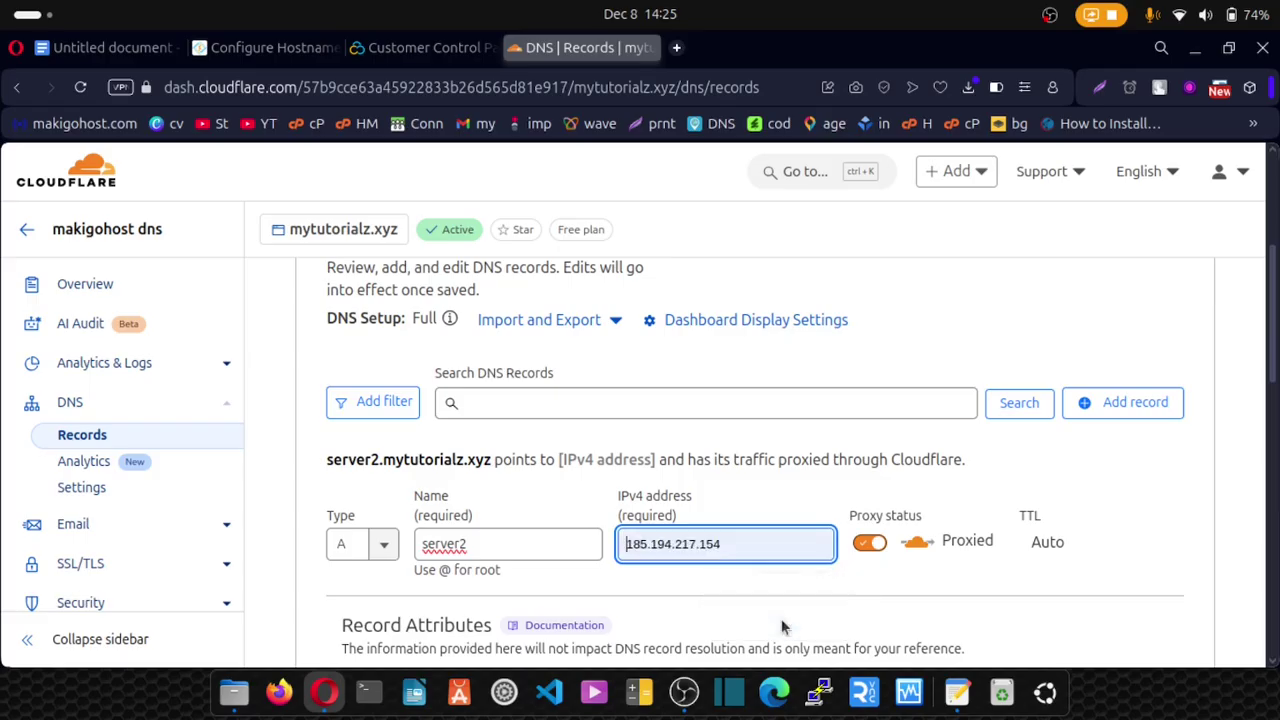
{"action": "left_click", "coordinate": [864, 546]}
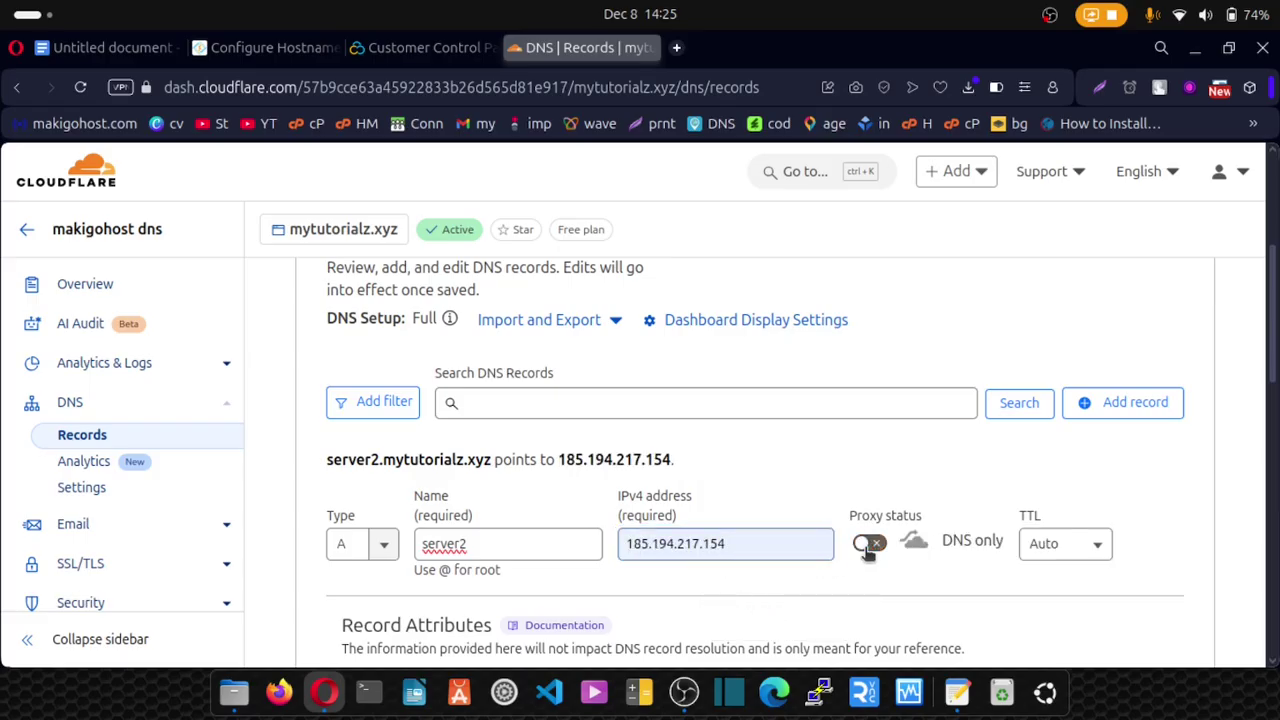
{"action": "scroll", "coordinate": [862, 550], "scroll_direction": "down", "scroll_amount": 2}
{"action": "scroll", "coordinate": [862, 548], "scroll_direction": "down", "scroll_amount": 2}
{"action": "left_click", "coordinate": [1147, 577]}
{"action": "scroll", "coordinate": [517, 388], "scroll_direction": "up", "scroll_amount": 6}
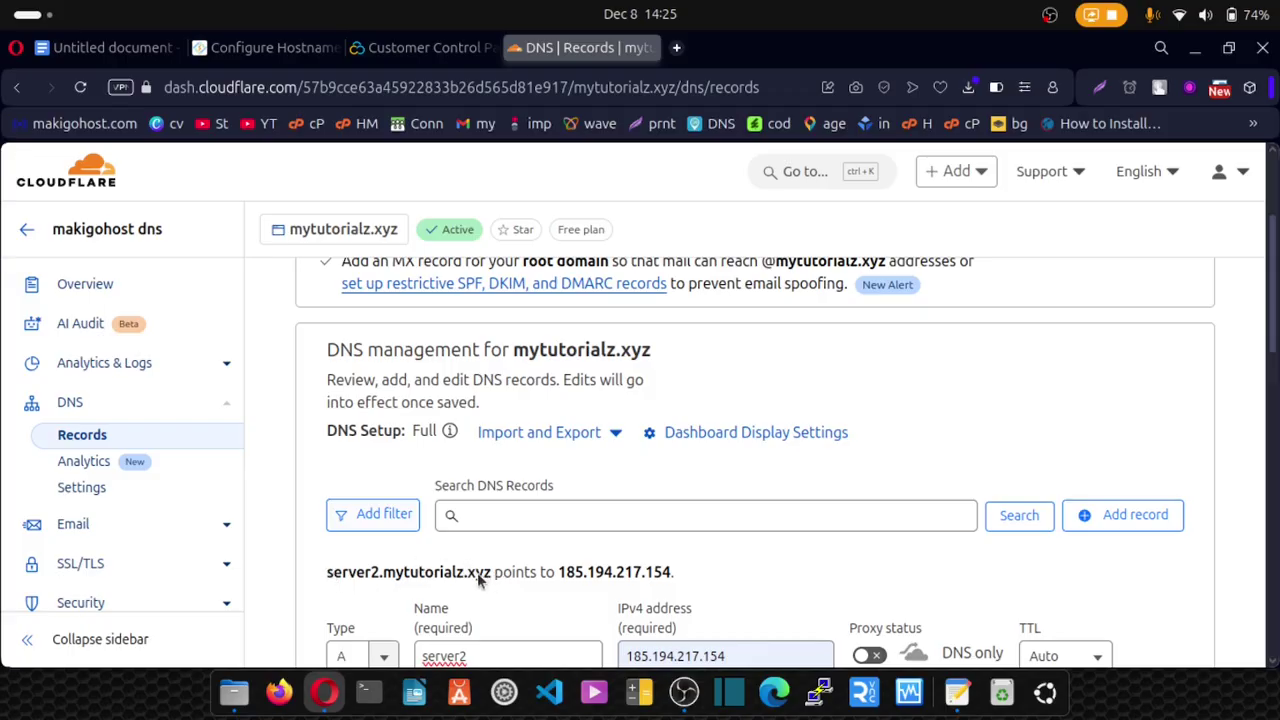
{"action": "scroll", "coordinate": [503, 543], "scroll_direction": "down", "scroll_amount": 2}
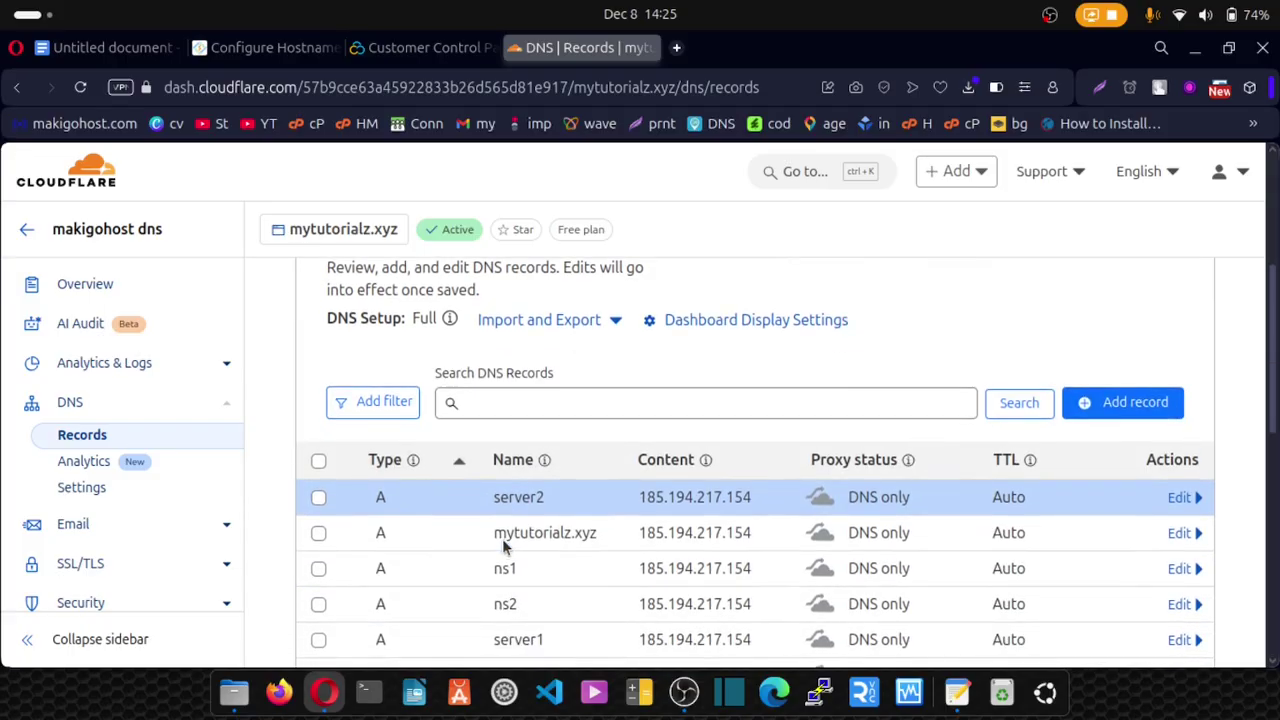
{"action": "left_click", "coordinate": [391, 50]}
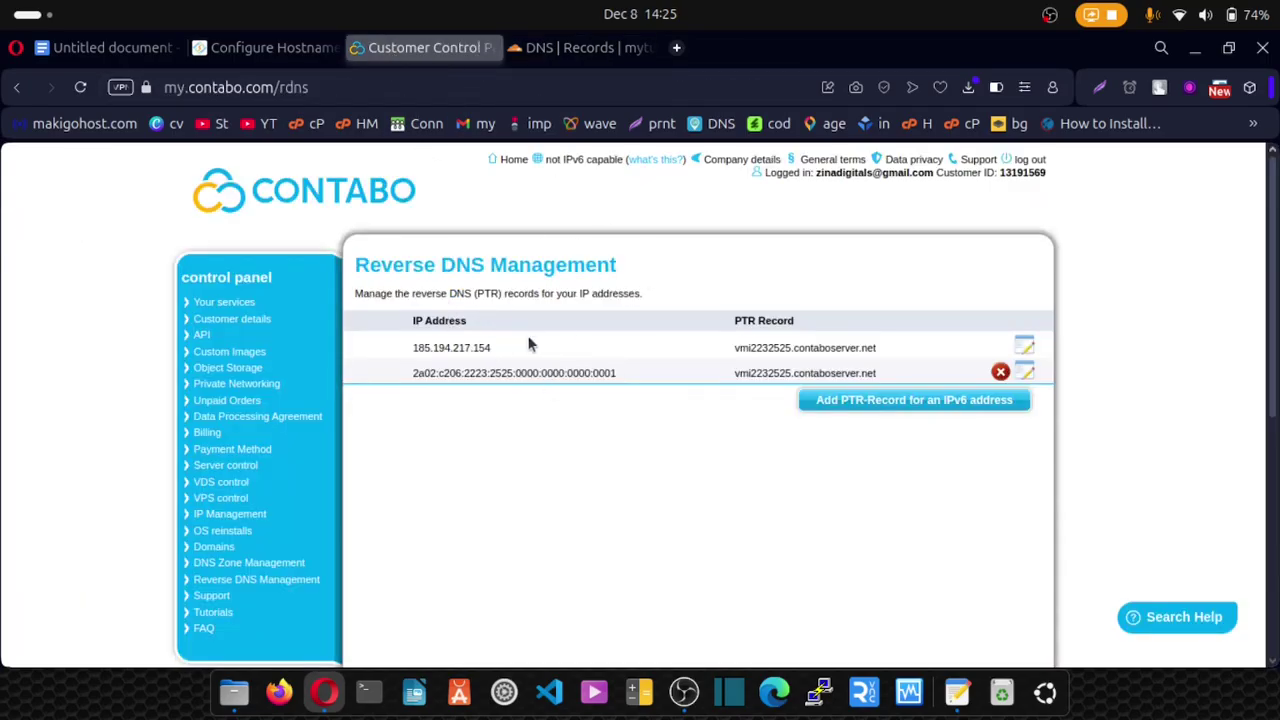
Open the PTR editor for 185.194.217.154 in Reverse DNS Management
{"action": "left_click", "coordinate": [1025, 350]}
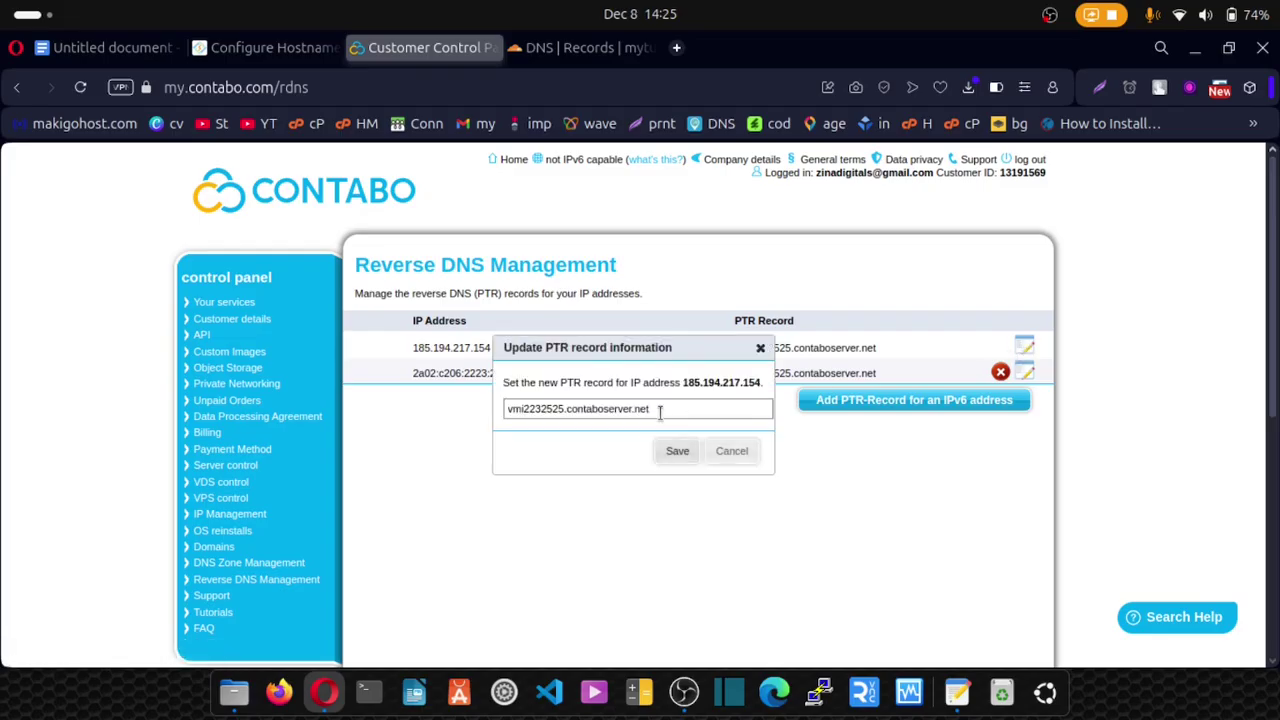
{"action": "left_click_drag", "start_coordinate": [660, 408], "coordinate": [490, 418]}
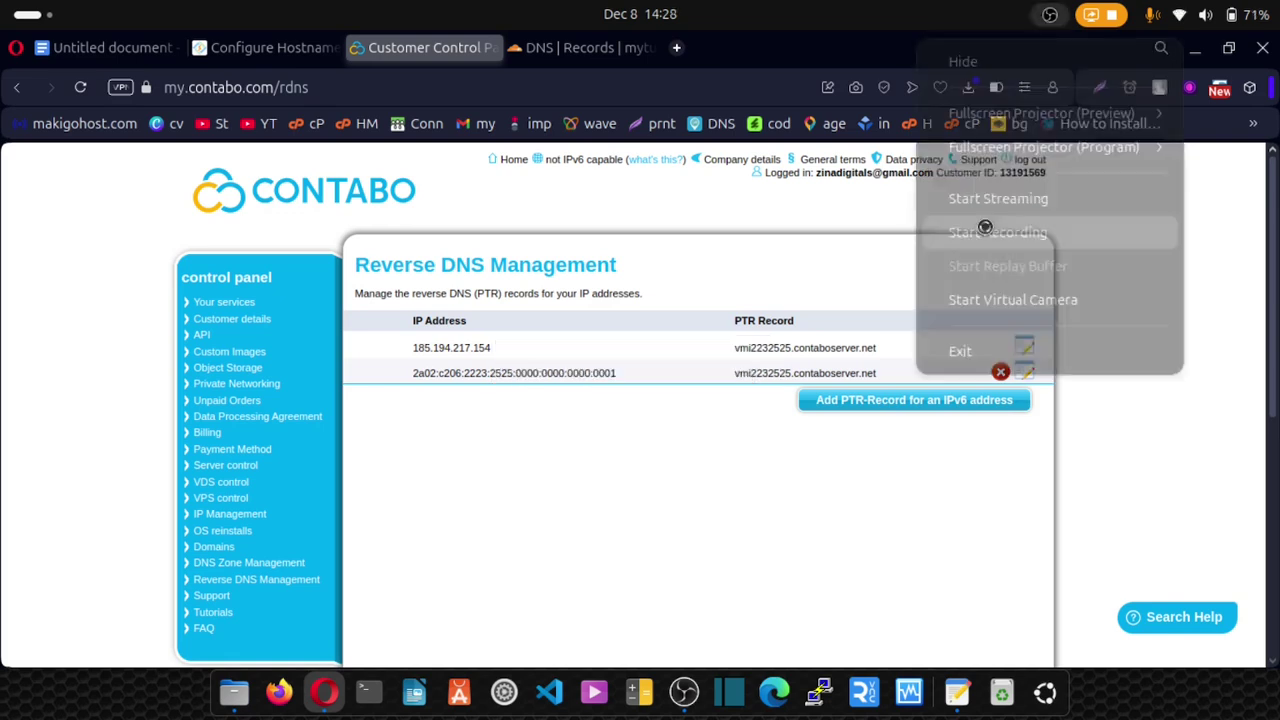
{"action": "left_click", "coordinate": [985, 233]}
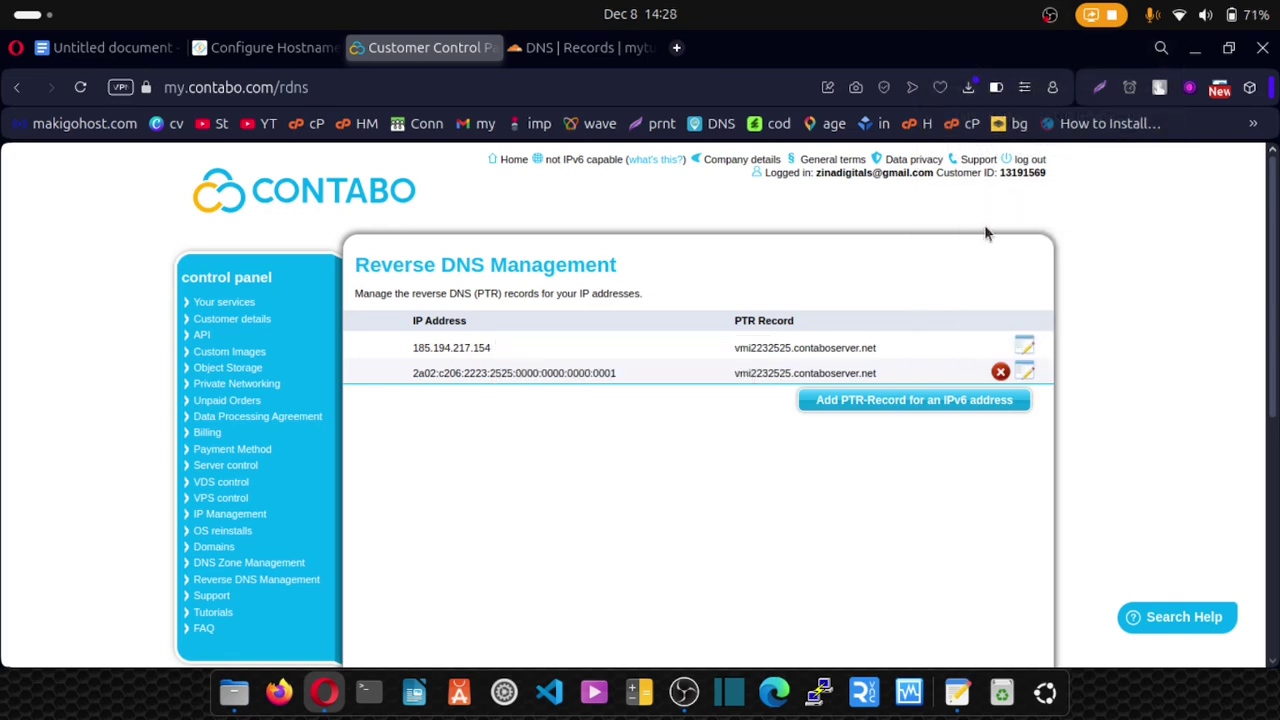
{"action": "left_click", "coordinate": [1025, 347]}
Replace the PTR value with server1.mytutorialz.xyz
{"action": "left_click", "coordinate": [514, 414]}
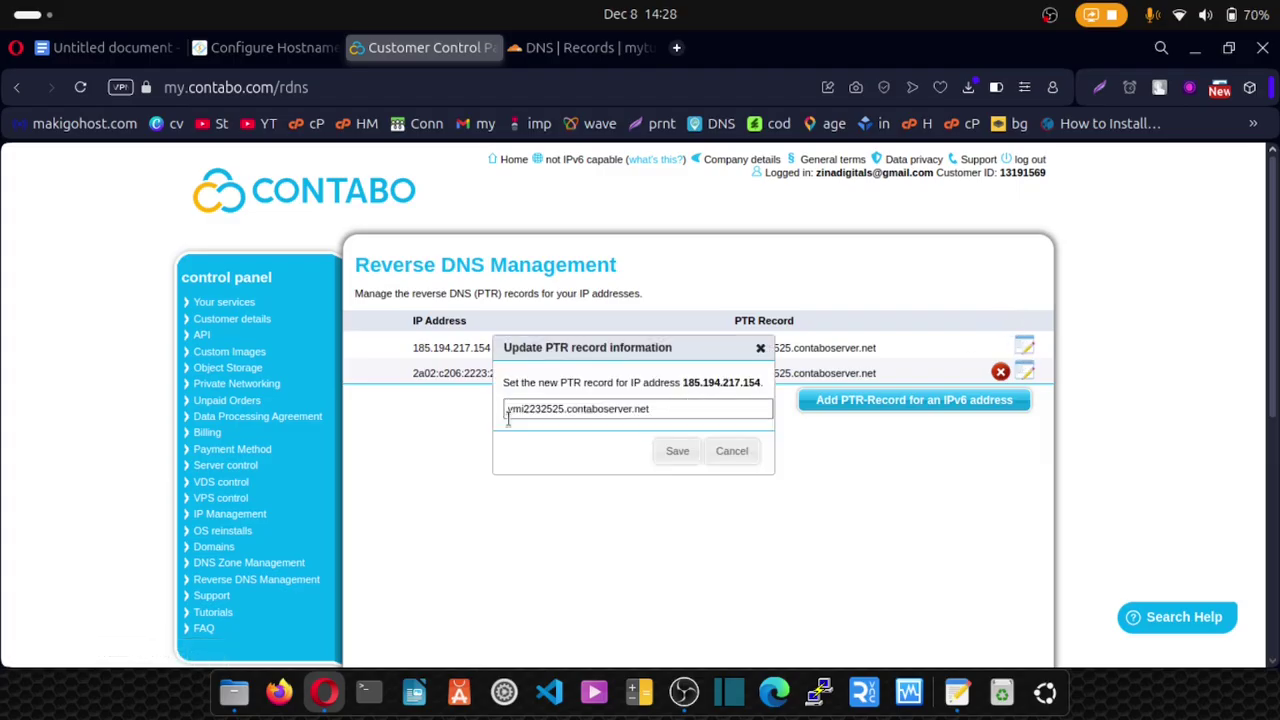
{"action": "left_click_drag", "start_coordinate": [652, 410], "coordinate": [502, 413]}
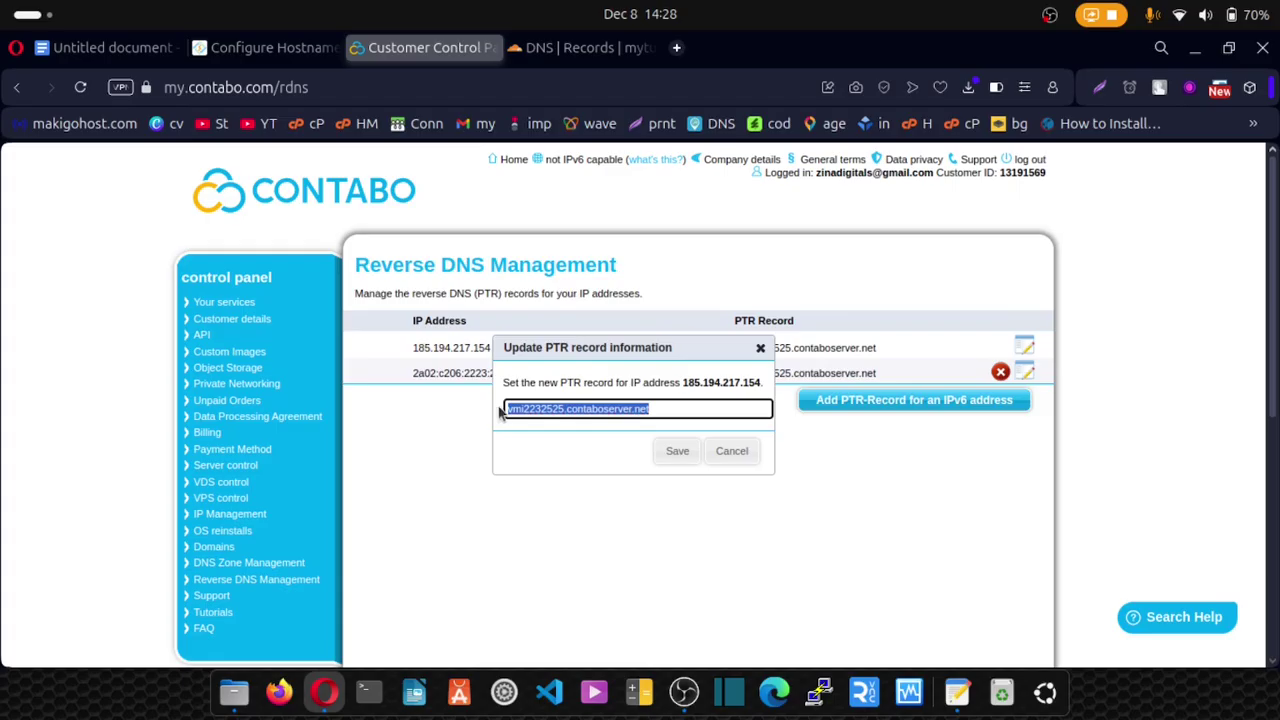
{"action": "type", "text": "mytutorialz.xyz"}
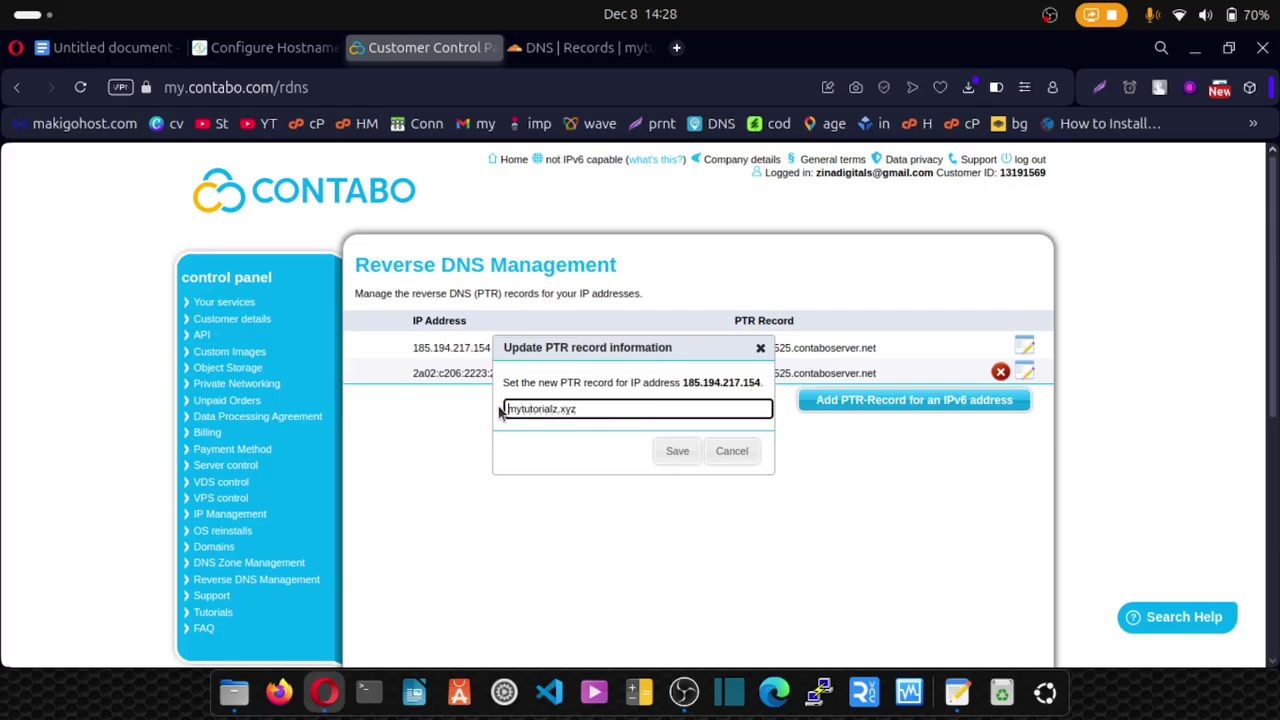
{"action": "type", "text": "server2."}
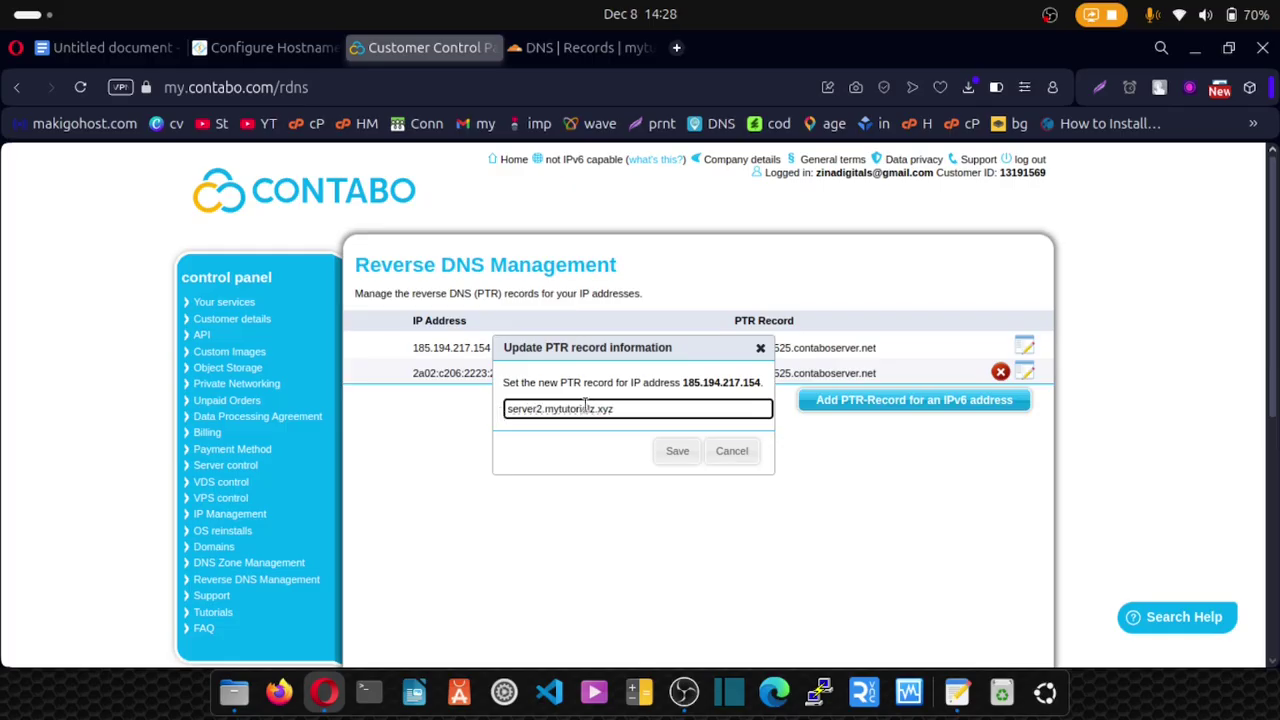
{"action": "mouse_move", "coordinate": [614, 410]}
{"action": "left_mouse_down"}
{"action": "mouse_move", "coordinate": [505, 414]}
{"action": "mouse_move", "coordinate": [625, 415]}
{"action": "left_mouse_up"}
{"action": "left_click", "coordinate": [541, 410]}
{"action": "key", "text": "BackSpace"}
{"action": "type", "text": "1"}
{"action": "left_click_drag", "start_coordinate": [616, 410], "coordinate": [532, 410]}
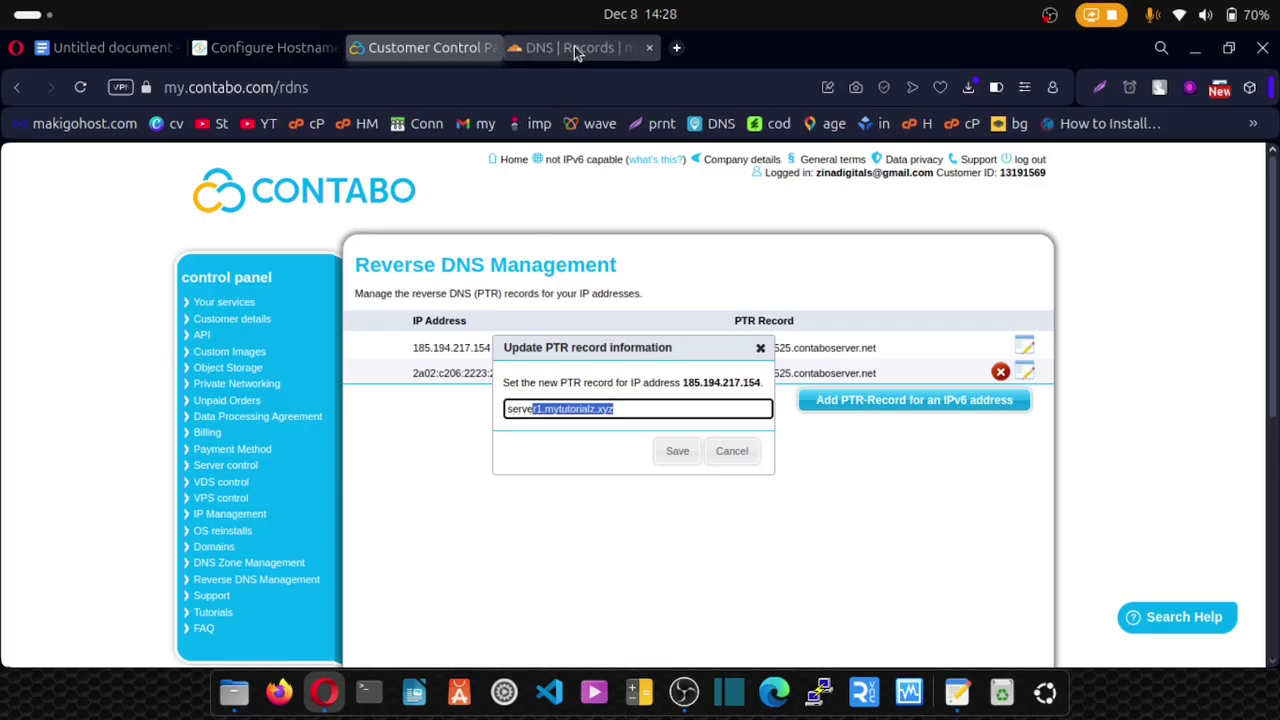
Check the server1 and server2 A records in Cloudflare, then go to CyberPanel's hostname configuration
{"action": "left_click", "coordinate": [574, 46]}
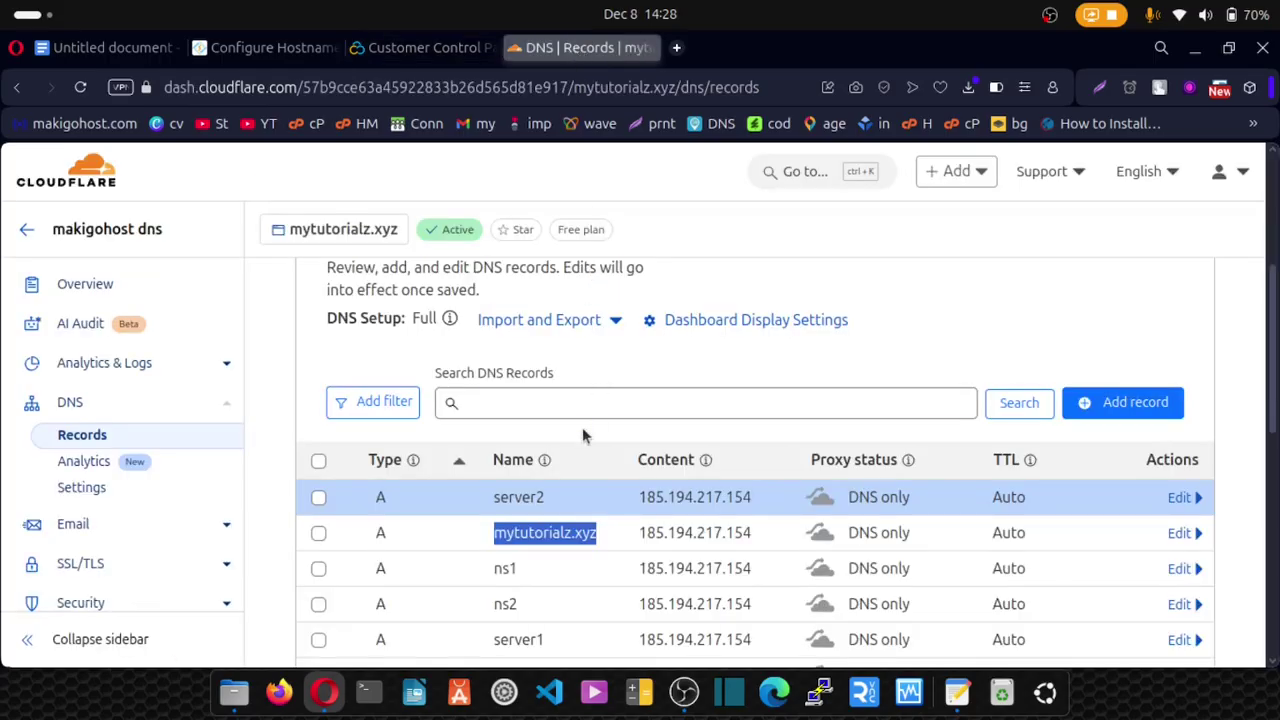
{"action": "scroll", "coordinate": [583, 432], "scroll_direction": "down", "scroll_amount": 2}
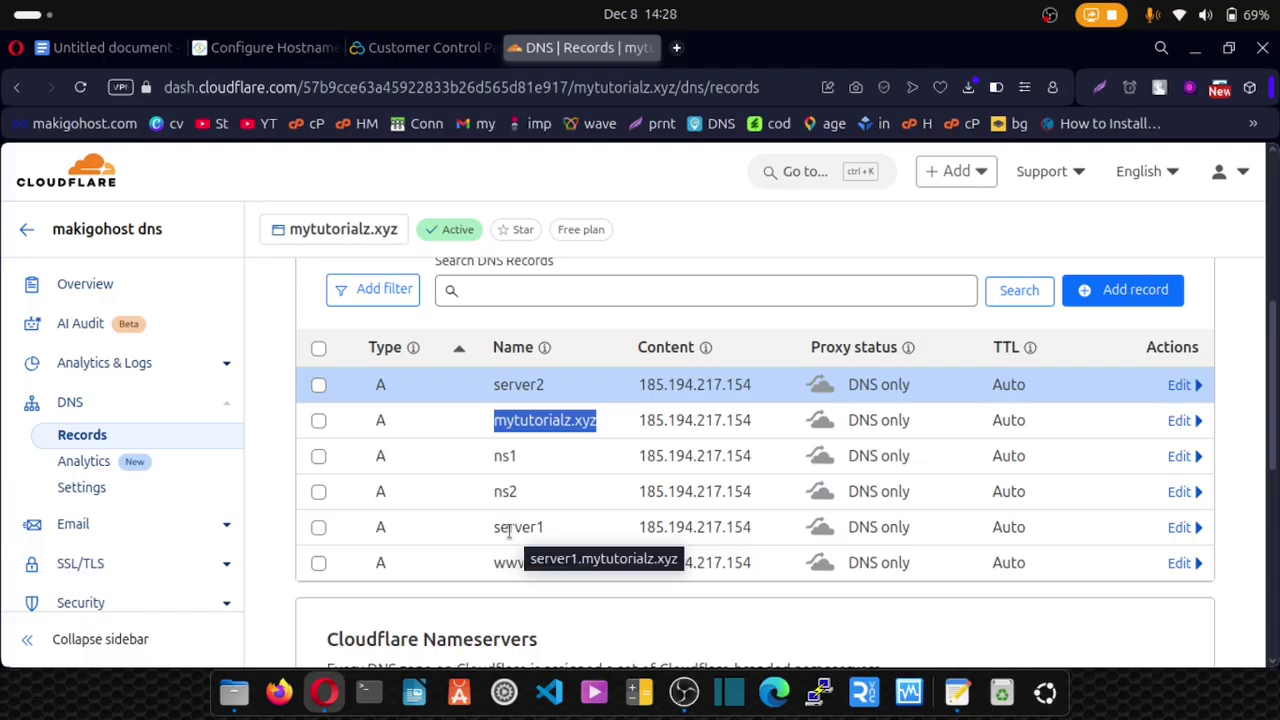
{"action": "left_click", "coordinate": [254, 57]}
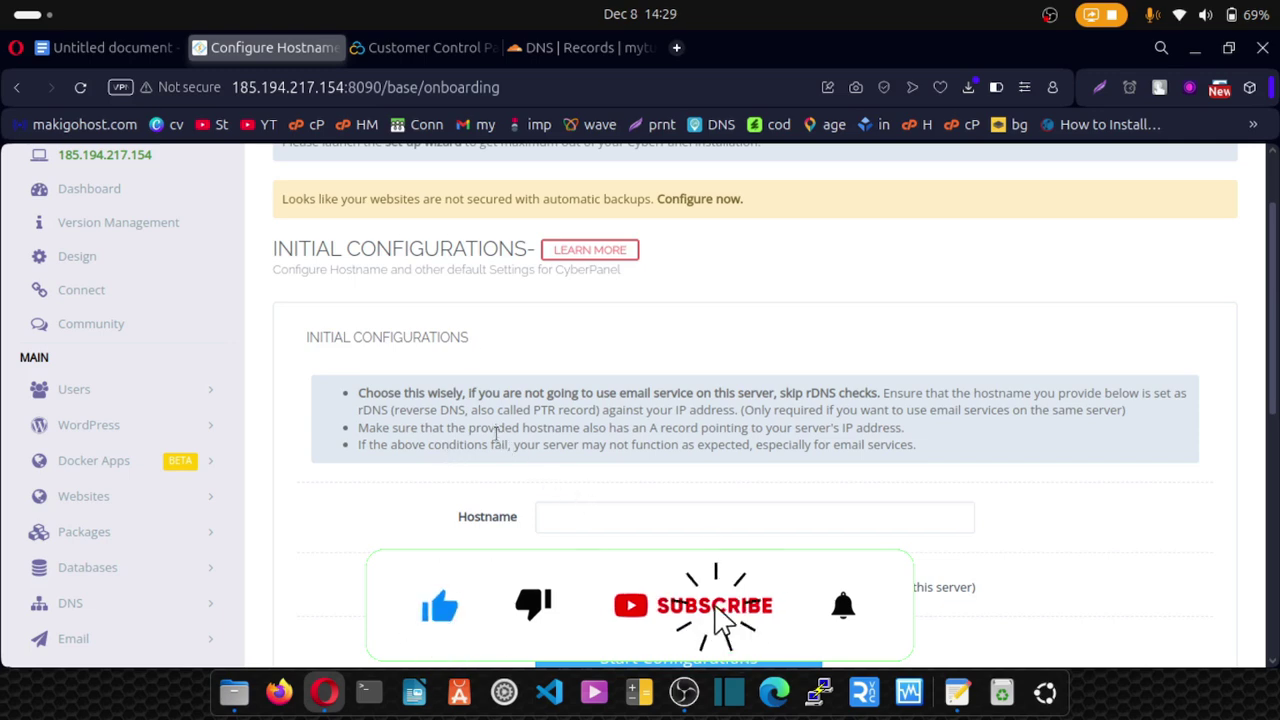
Save server1.mytutorialz.xyz as the PTR record for 185.194.217.154
{"action": "left_click", "coordinate": [415, 50]}
{"action": "left_click", "coordinate": [605, 415]}
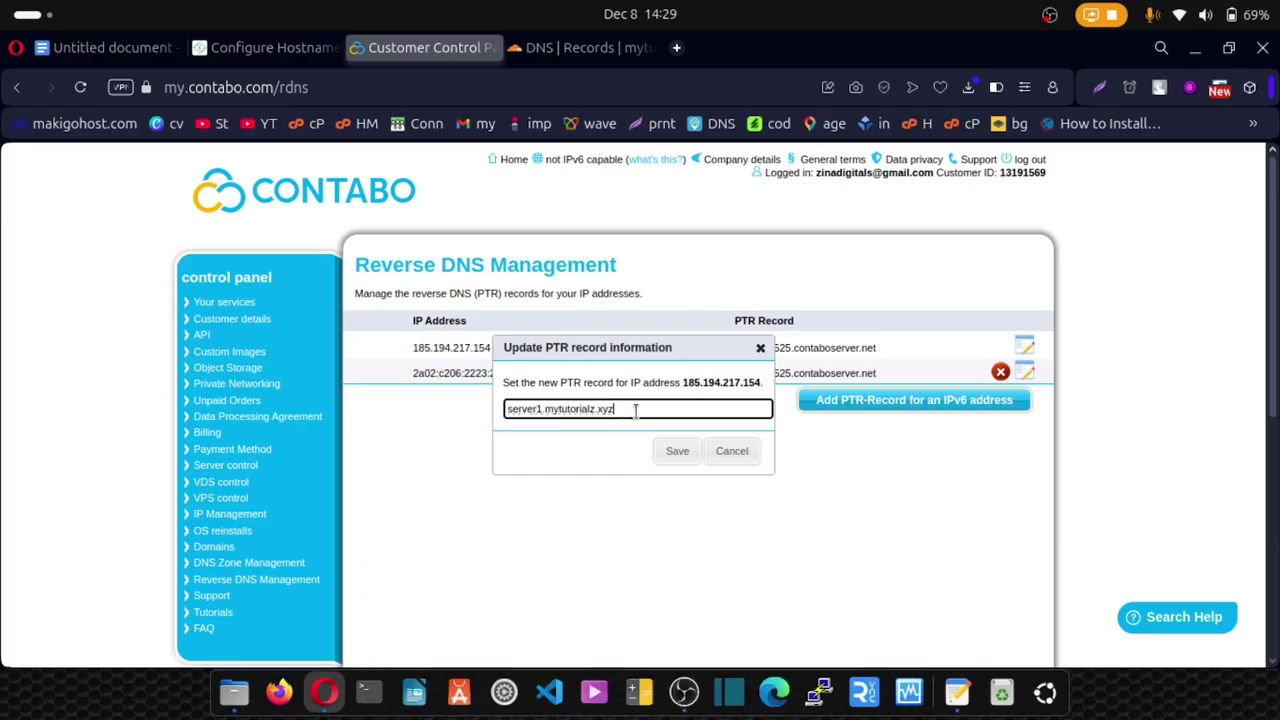
{"action": "left_click", "coordinate": [678, 455]}
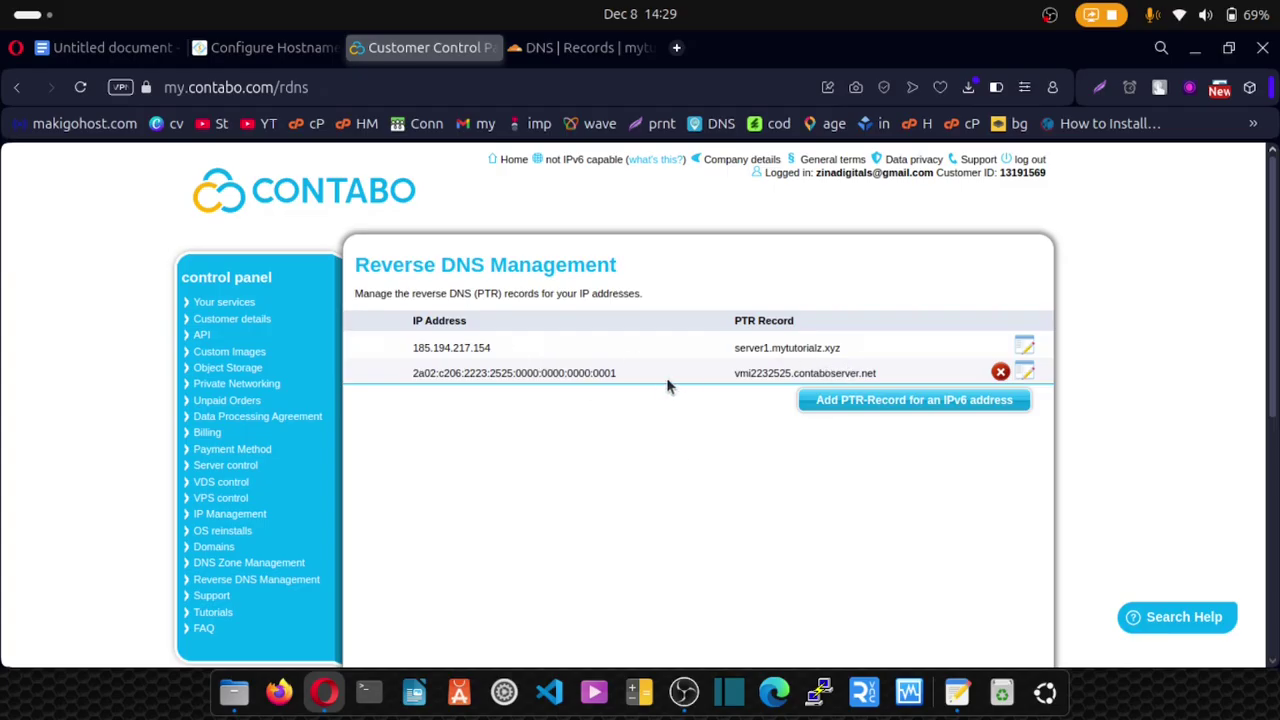
Highlight the server's IPv6 address and the server1.mytutorialz.xyz PTR entry
{"action": "left_click_drag", "start_coordinate": [628, 372], "coordinate": [397, 374]}
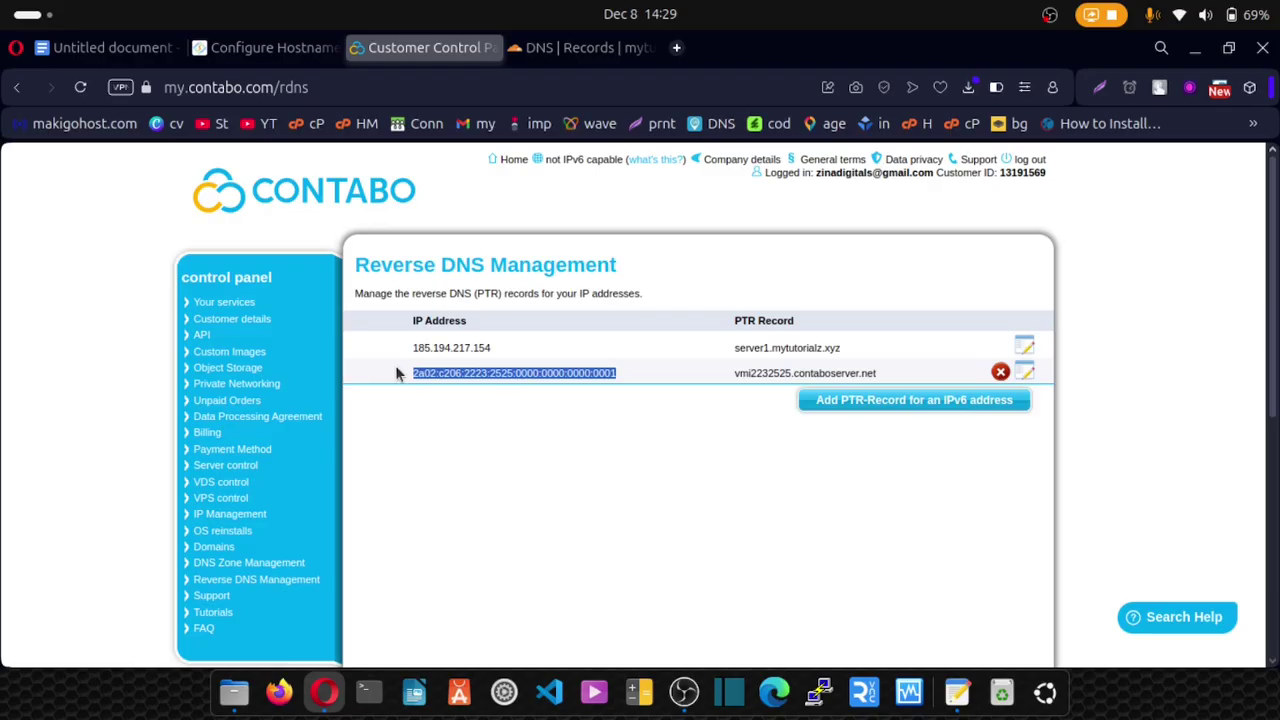
{"action": "left_click", "coordinate": [512, 450]}
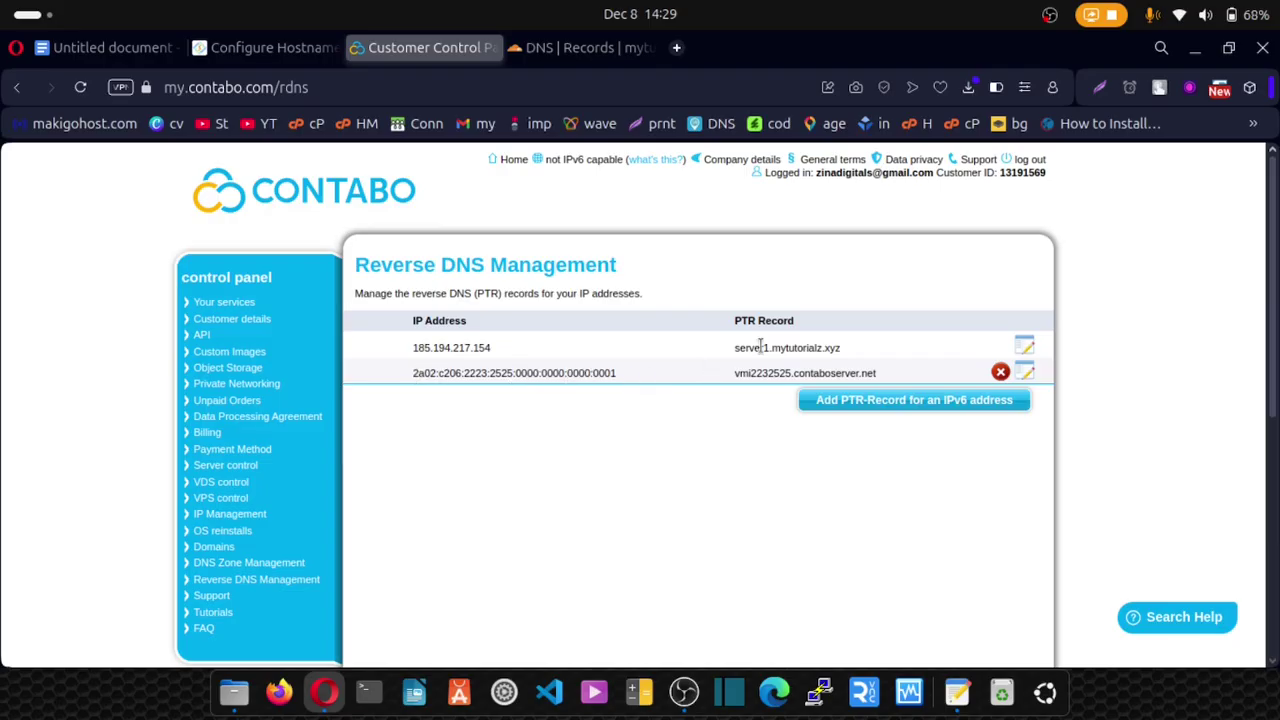
{"action": "left_click_drag", "start_coordinate": [733, 355], "coordinate": [864, 351]}
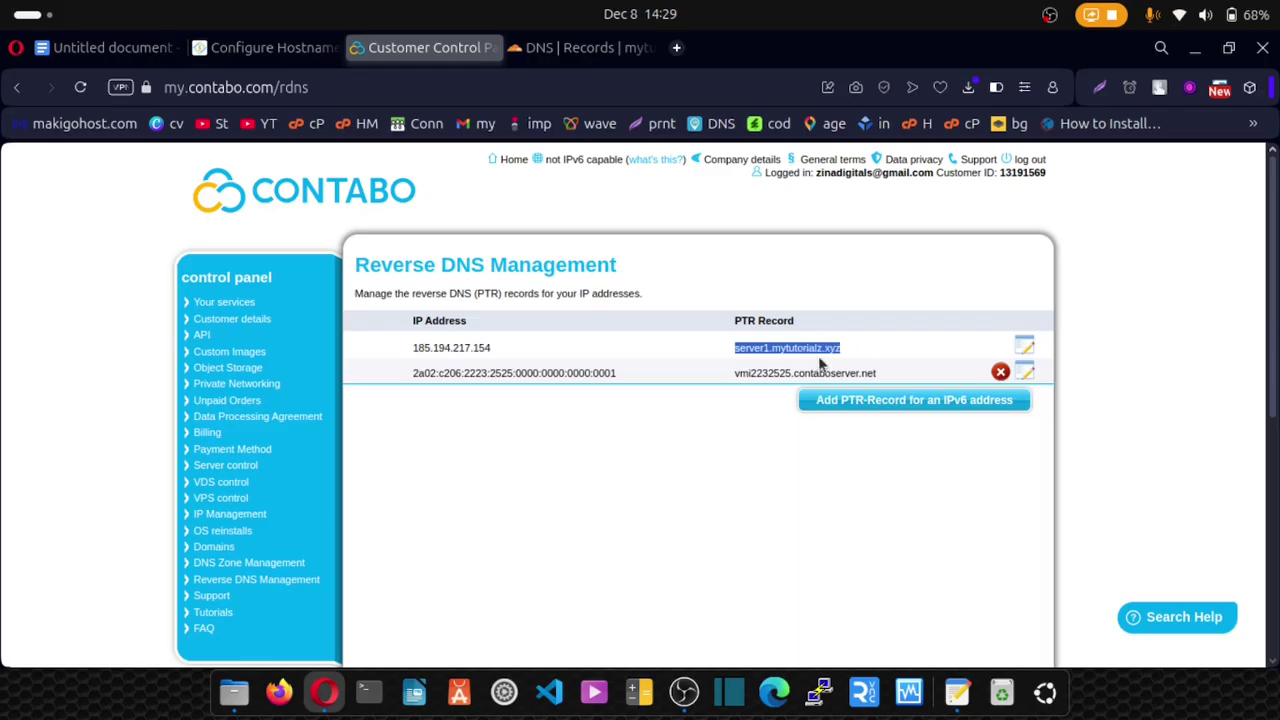
{"action": "left_click_drag", "start_coordinate": [625, 378], "coordinate": [403, 374]}
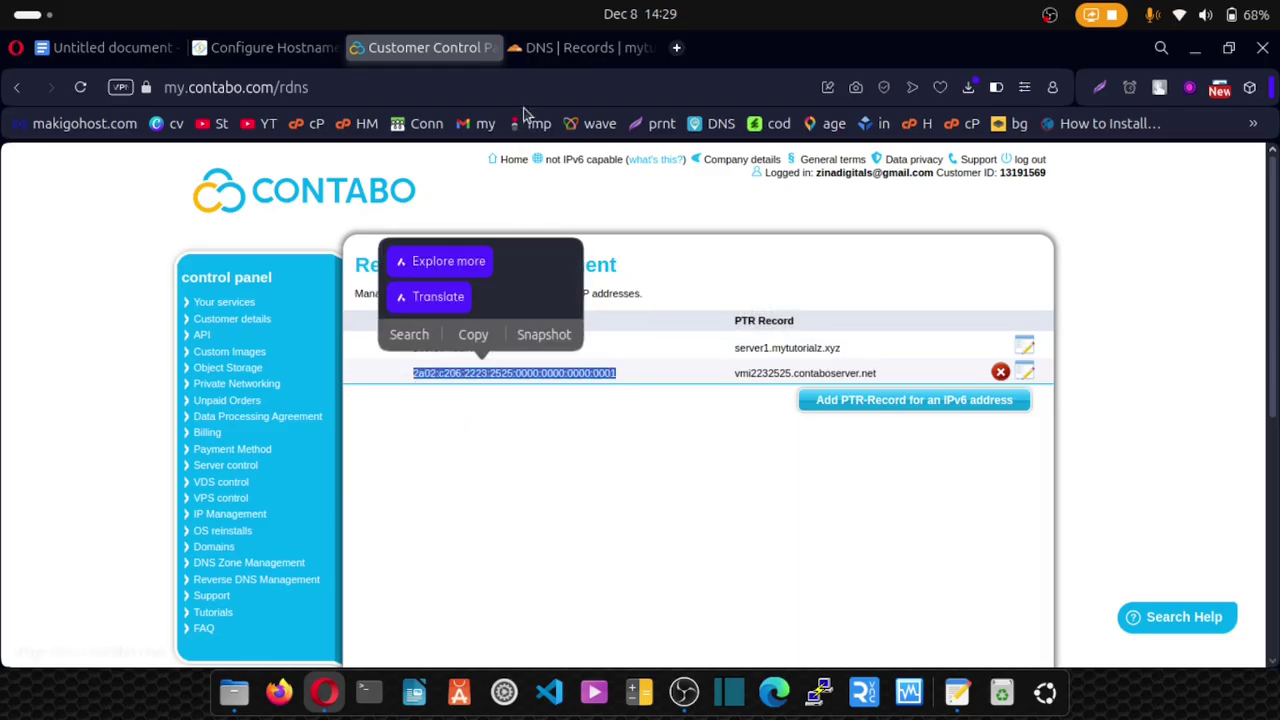
{"action": "left_click", "coordinate": [540, 52]}
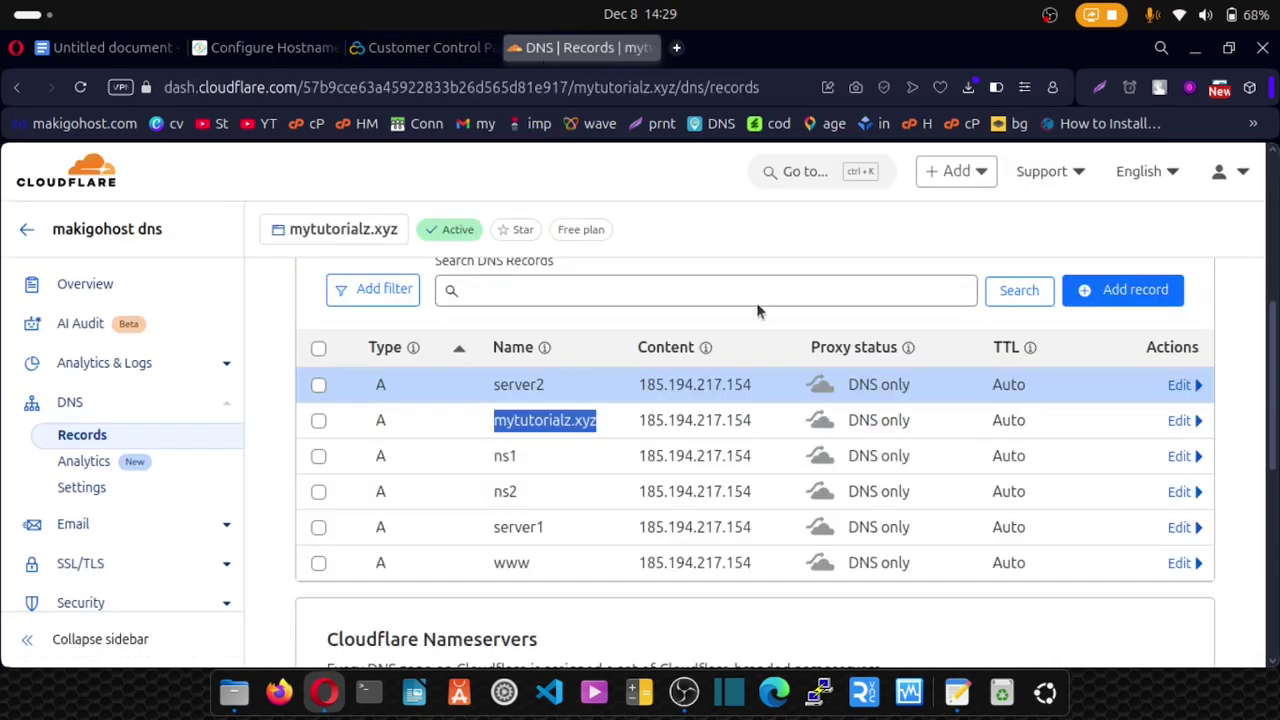
Start a new Cloudflare DNS record named server1 (server1.mytutorialz.xyz)
{"action": "left_click", "coordinate": [1122, 292]}
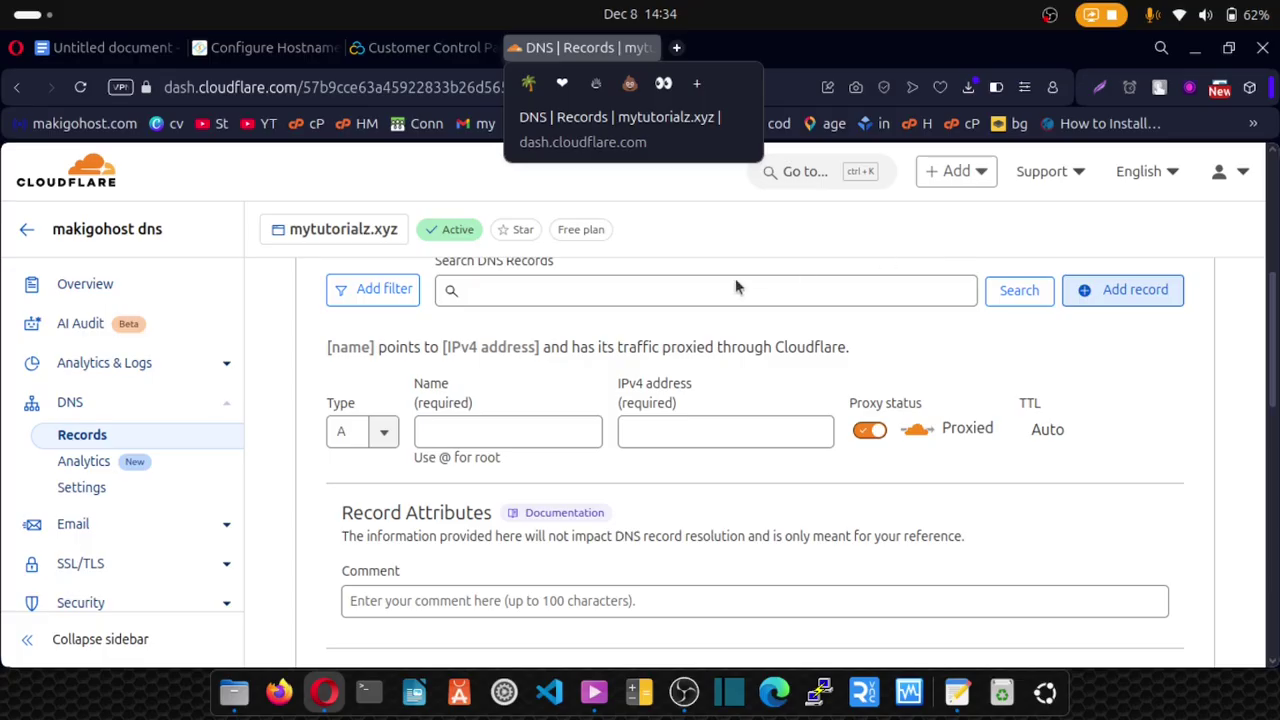
{"action": "left_click", "coordinate": [470, 429]}
{"action": "type", "text": "ser"}
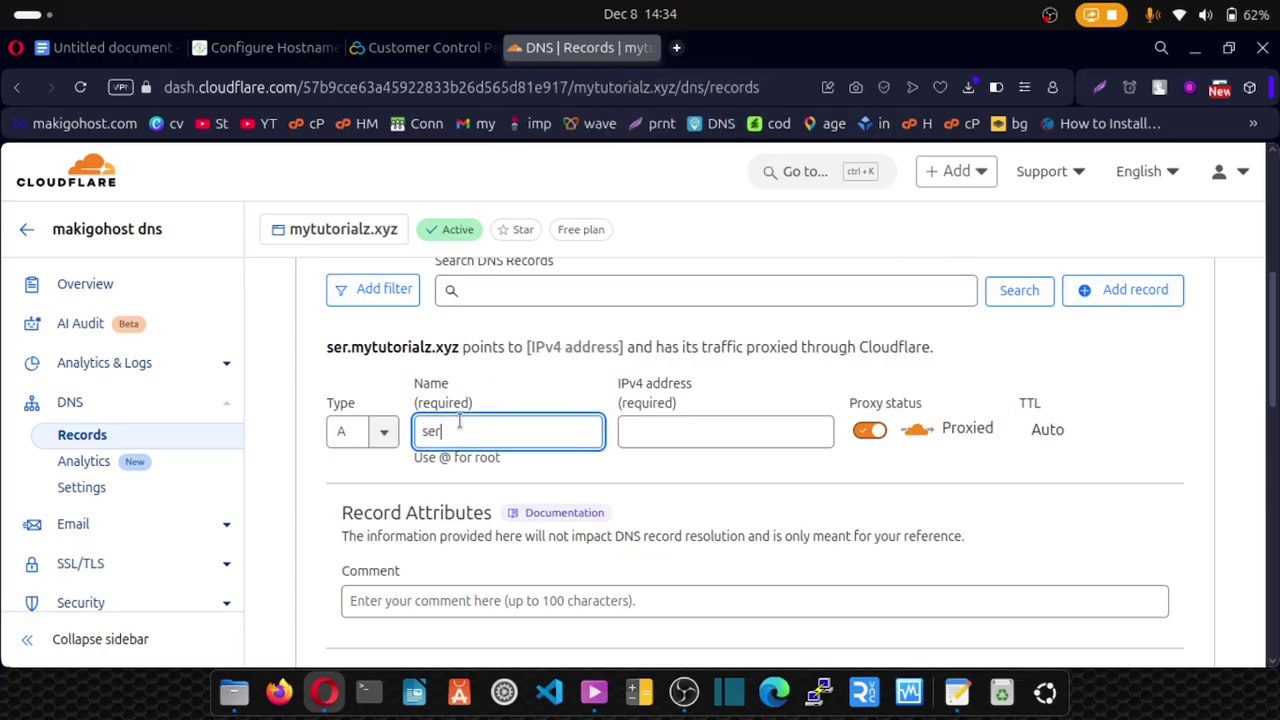
{"action": "type", "text": "ver1"}
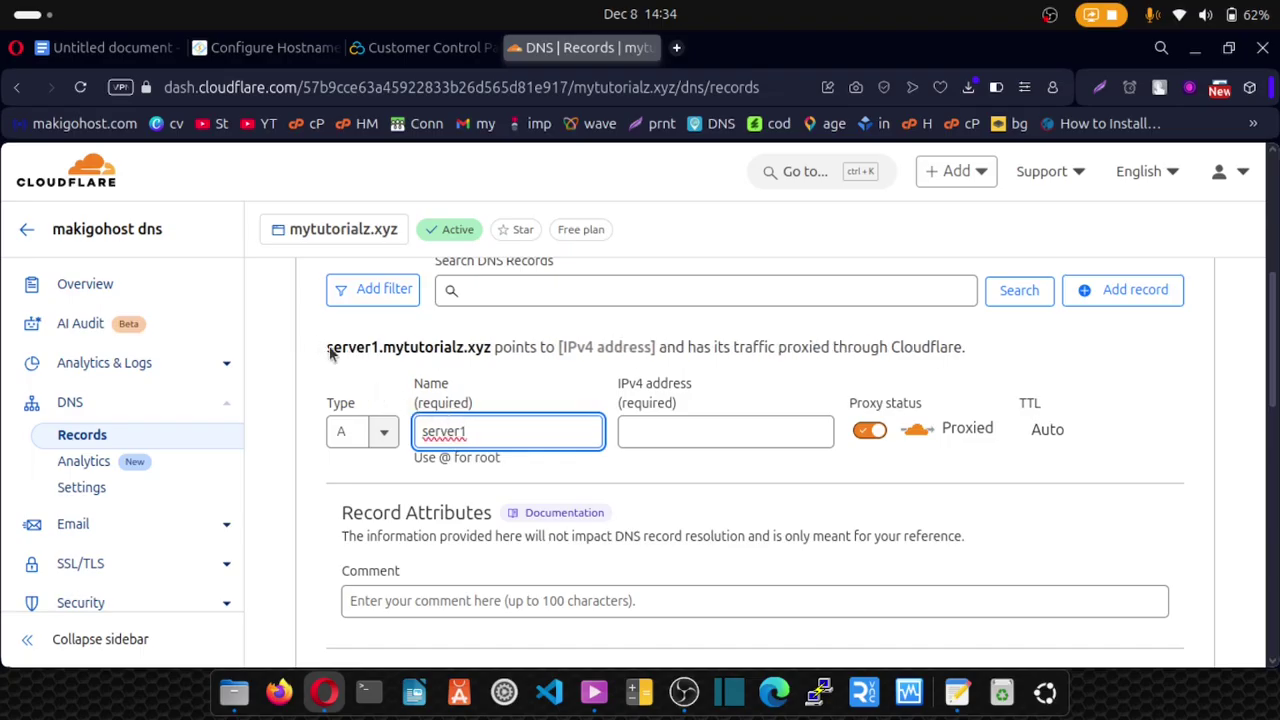
{"action": "left_click_drag", "start_coordinate": [324, 347], "coordinate": [490, 355]}
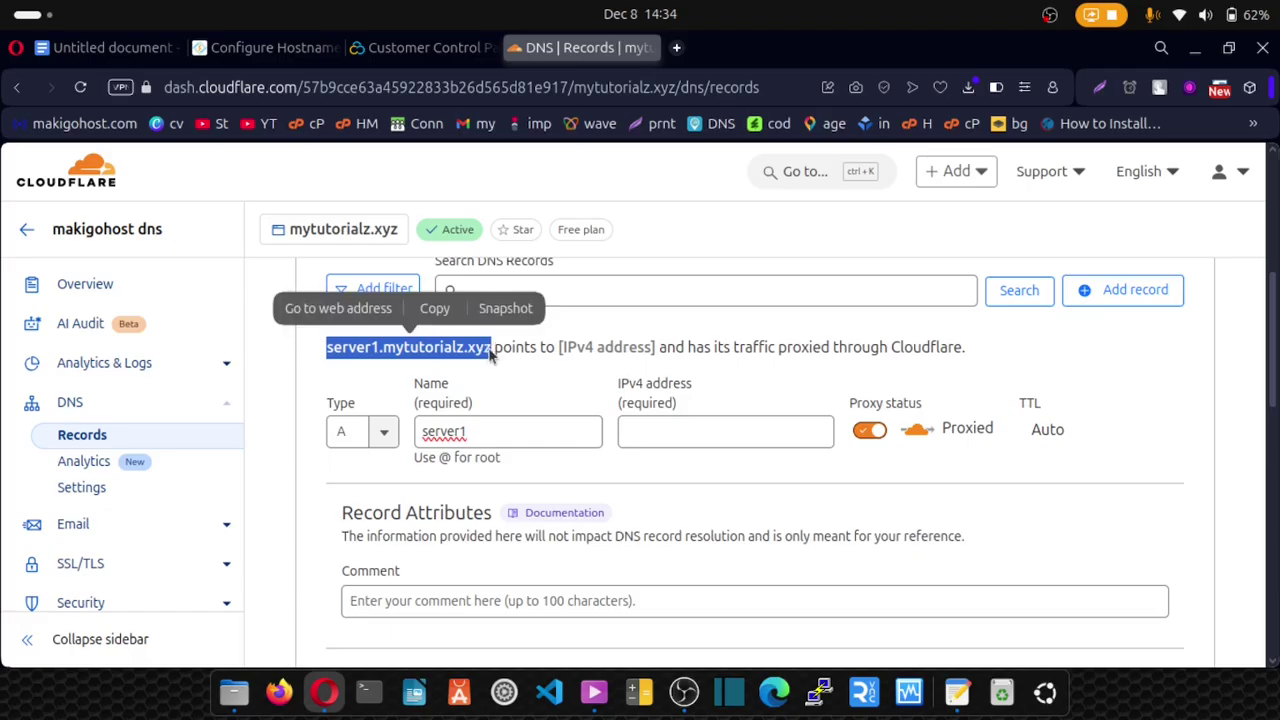
Copy the server's IPv6 address from Contabo's Reverse DNS Management page
{"action": "left_click", "coordinate": [400, 48]}
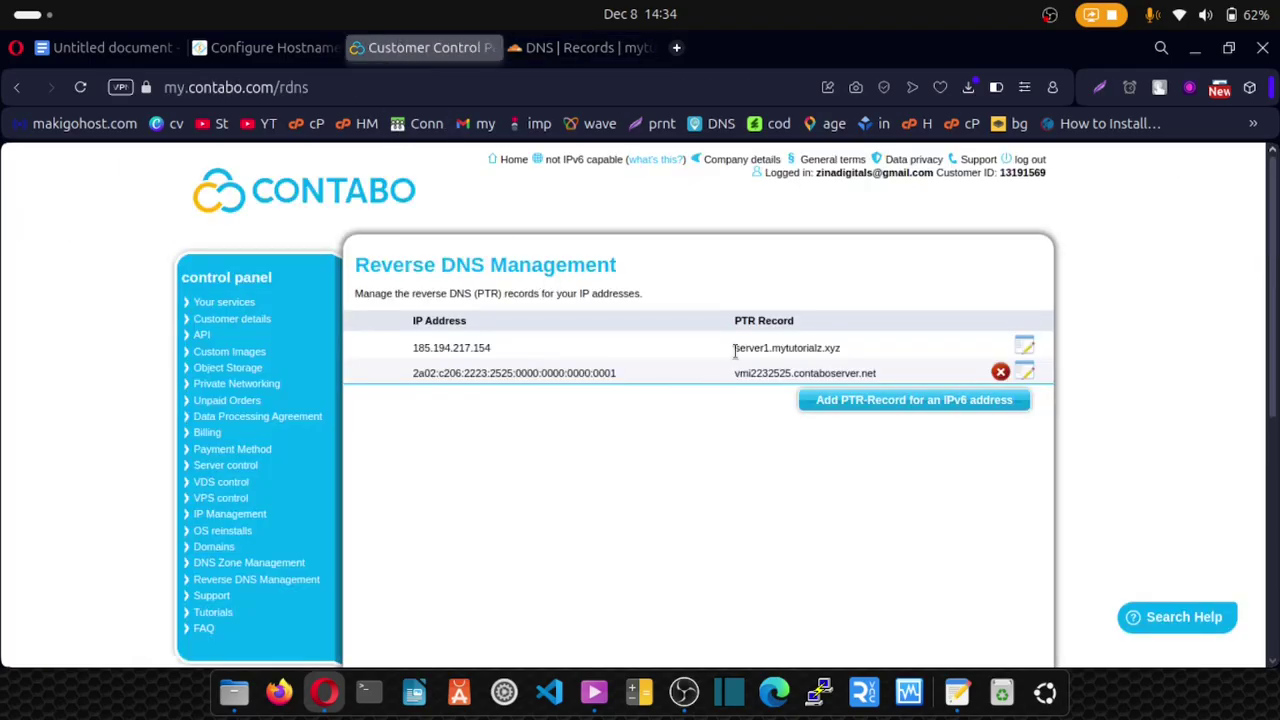
{"action": "left_click_drag", "start_coordinate": [735, 350], "coordinate": [850, 364]}
{"action": "left_click_drag", "start_coordinate": [626, 377], "coordinate": [408, 380]}
{"action": "key", "text": "ctrl+c"}
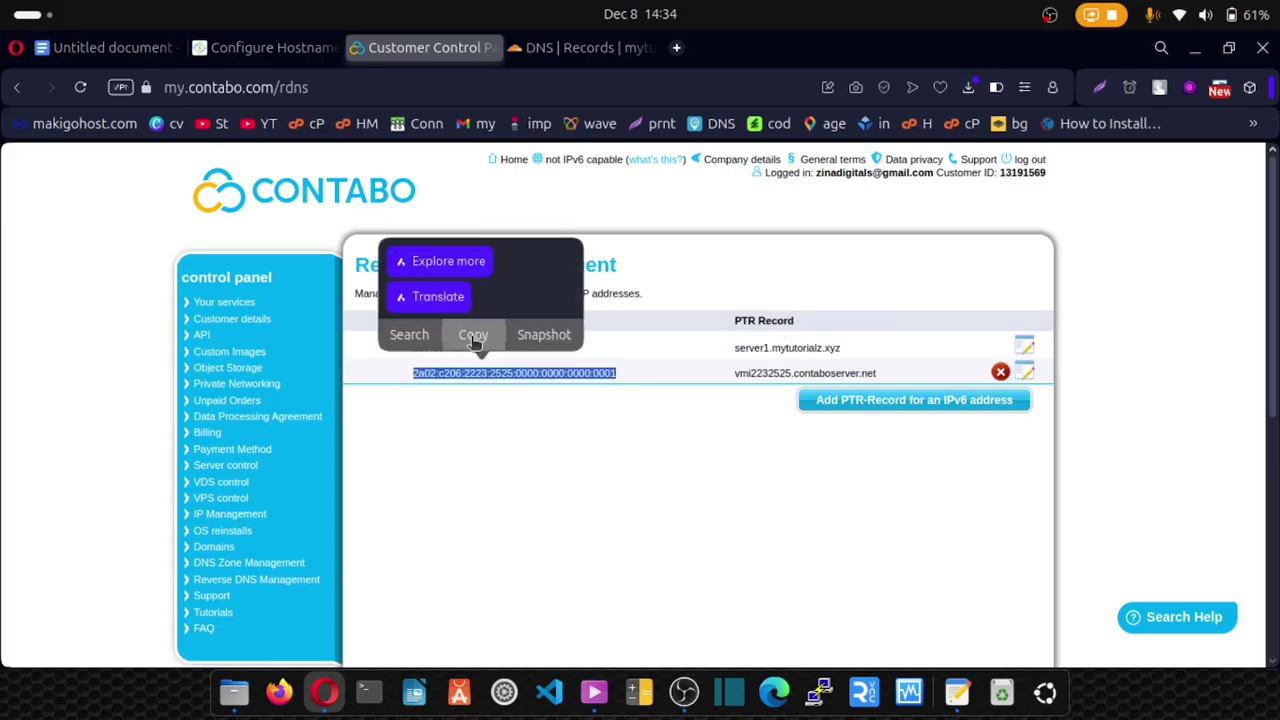
{"action": "left_click", "coordinate": [473, 335]}
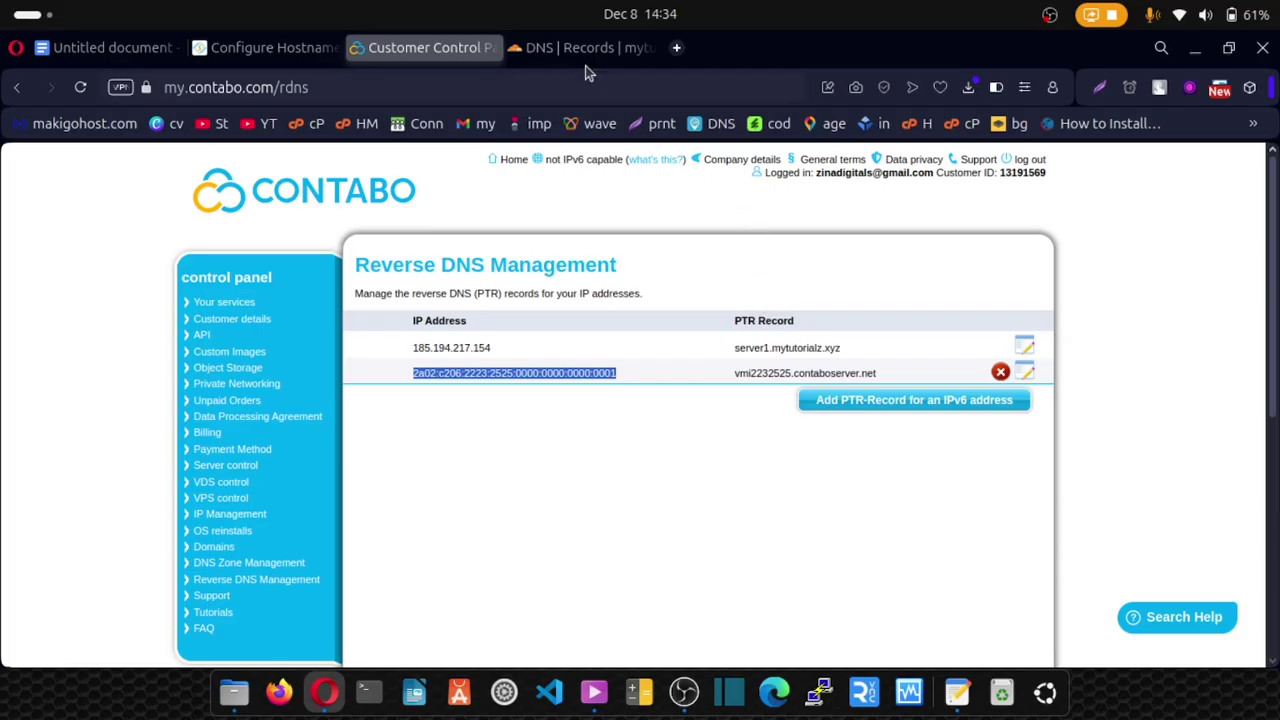
Save server1 as a DNS-only AAAA record at 2a02:c206:2223:2525:0000:0000:0000:0001
{"action": "left_click", "coordinate": [563, 52]}
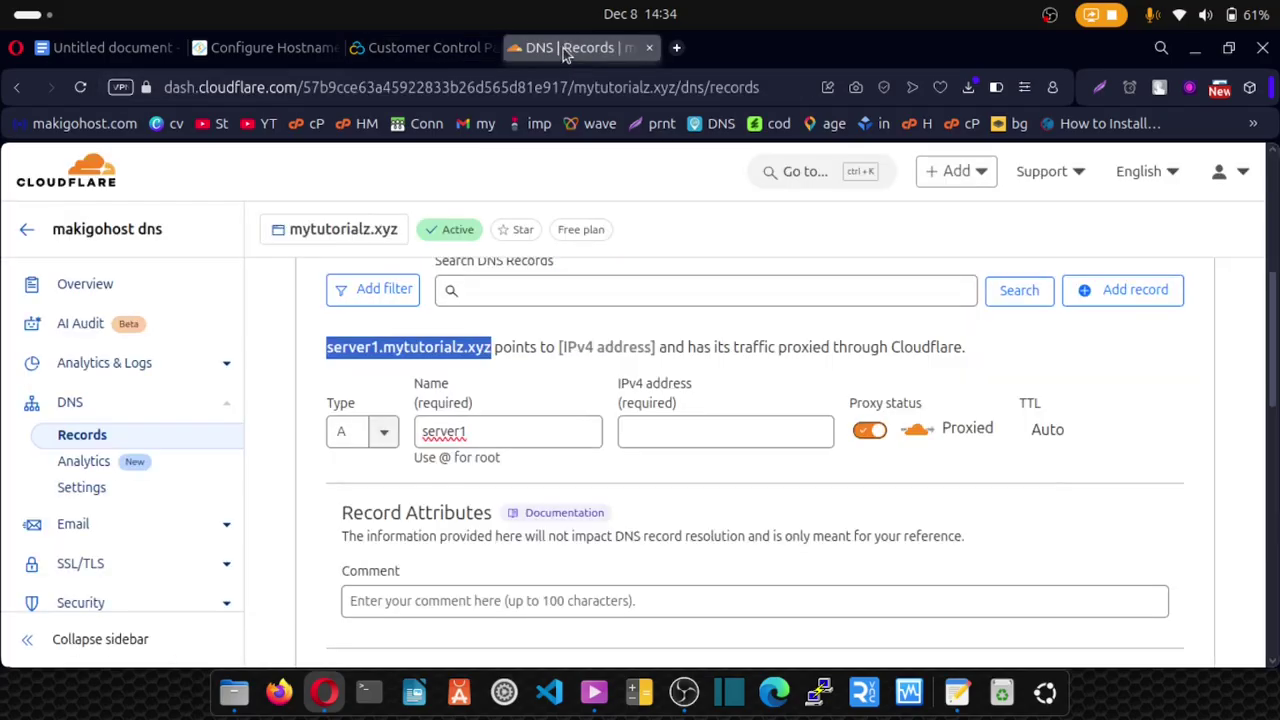
{"action": "left_click", "coordinate": [383, 438]}
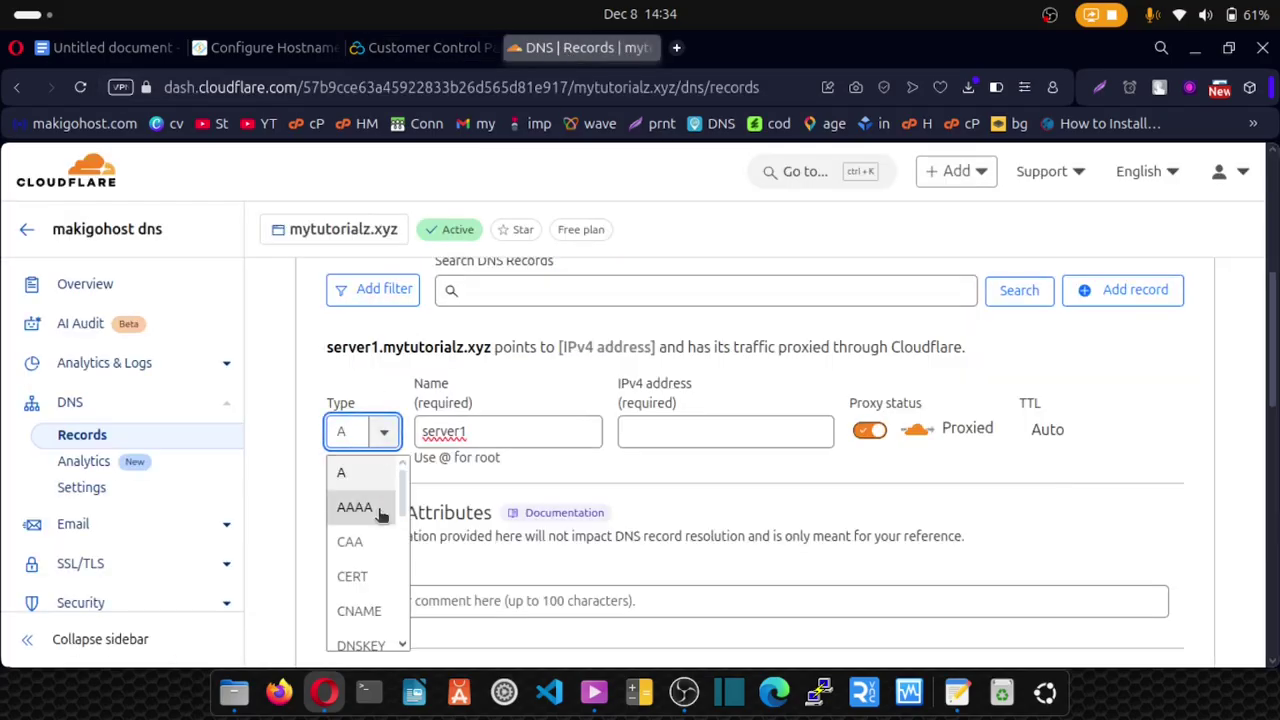
{"action": "left_click", "coordinate": [376, 510]}
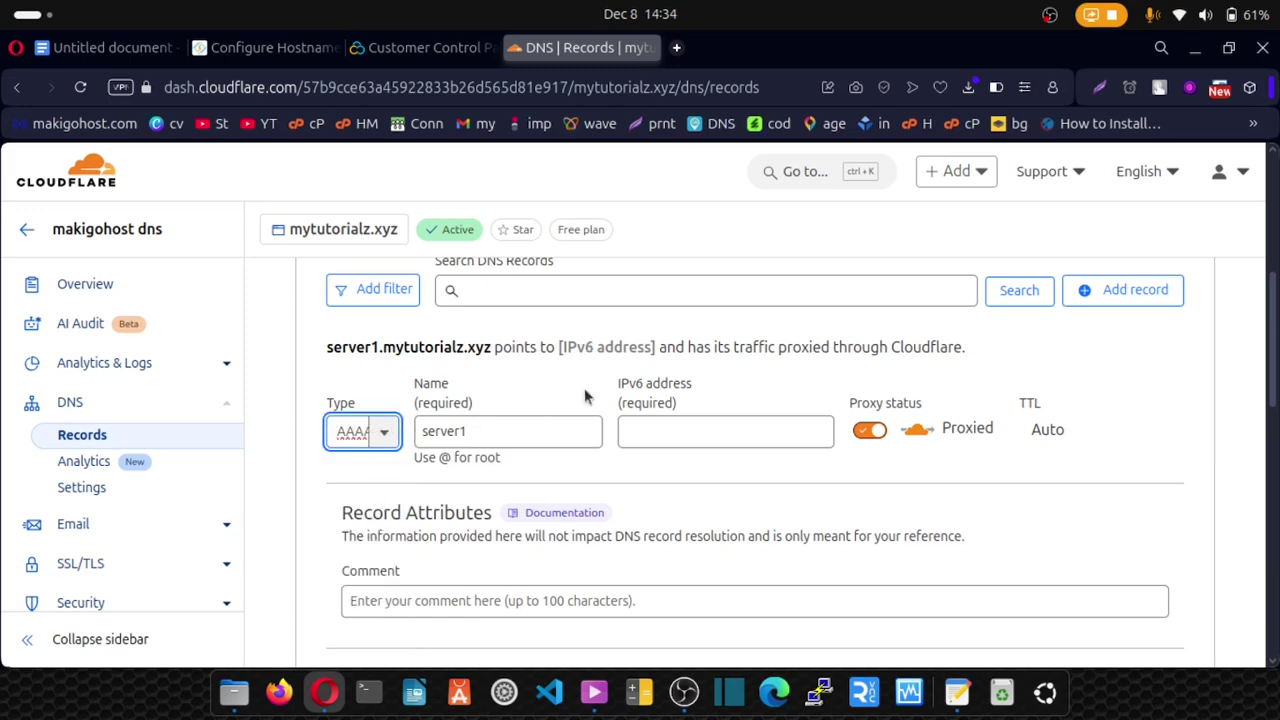
{"action": "left_click_drag", "start_coordinate": [659, 385], "coordinate": [662, 387]}
{"action": "left_click", "coordinate": [647, 428]}
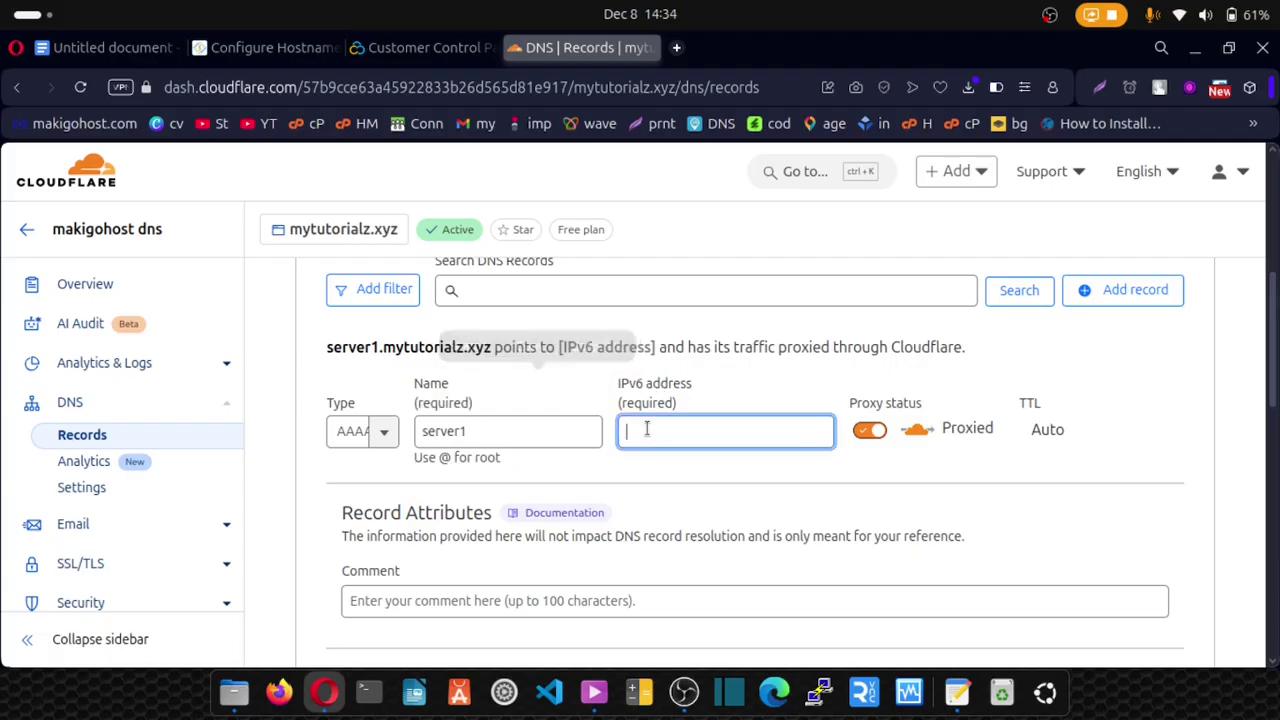
{"action": "key", "text": "ctrl+v"}
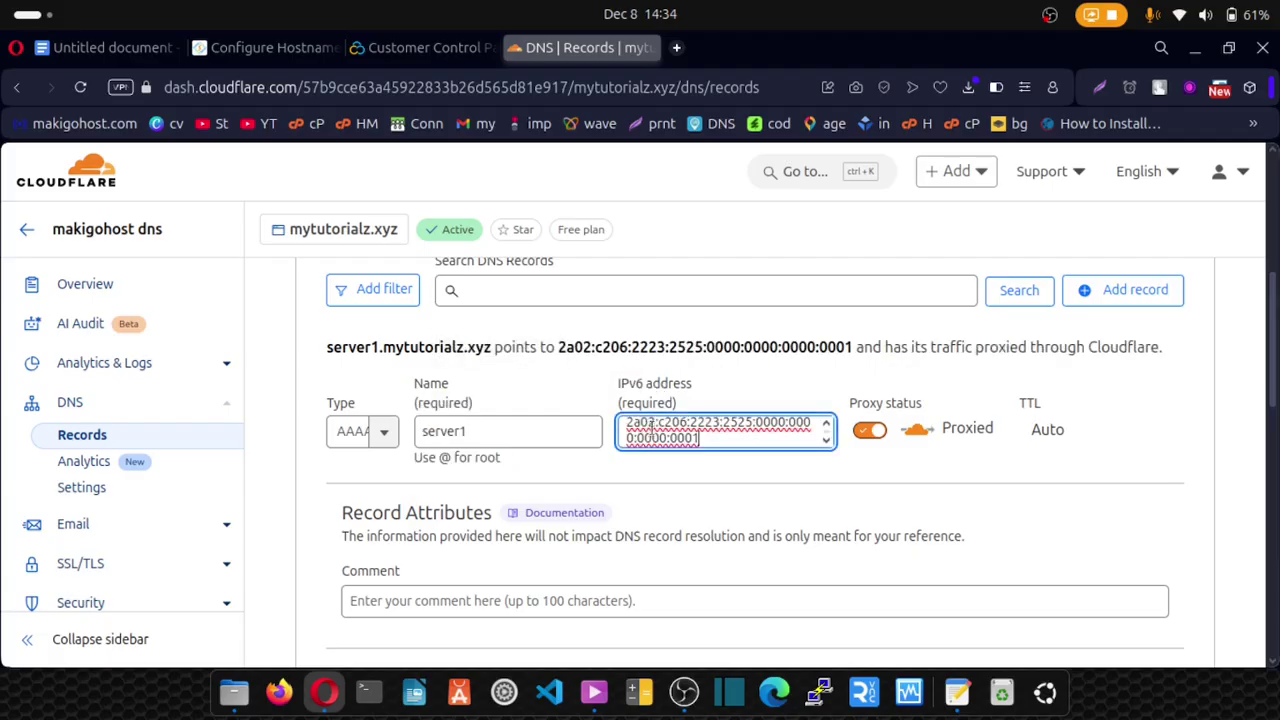
{"action": "left_click", "coordinate": [868, 431]}
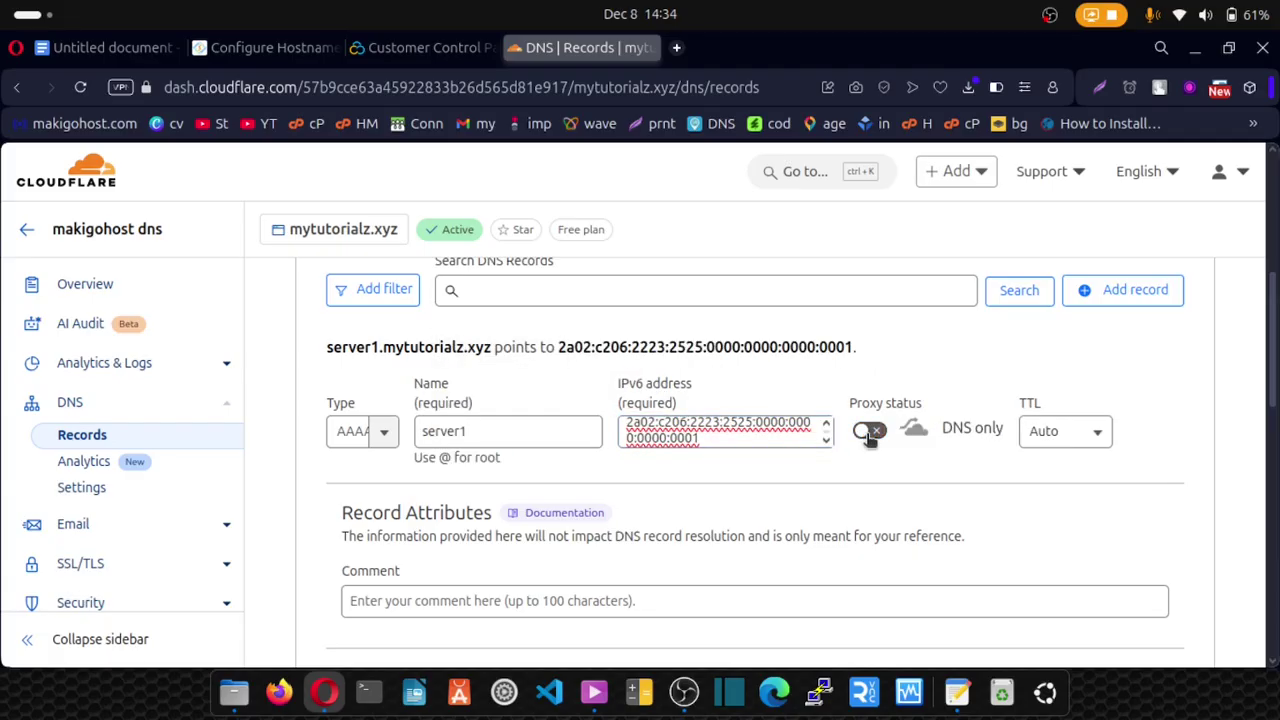
{"action": "scroll", "coordinate": [861, 466], "scroll_direction": "down", "scroll_amount": 3}
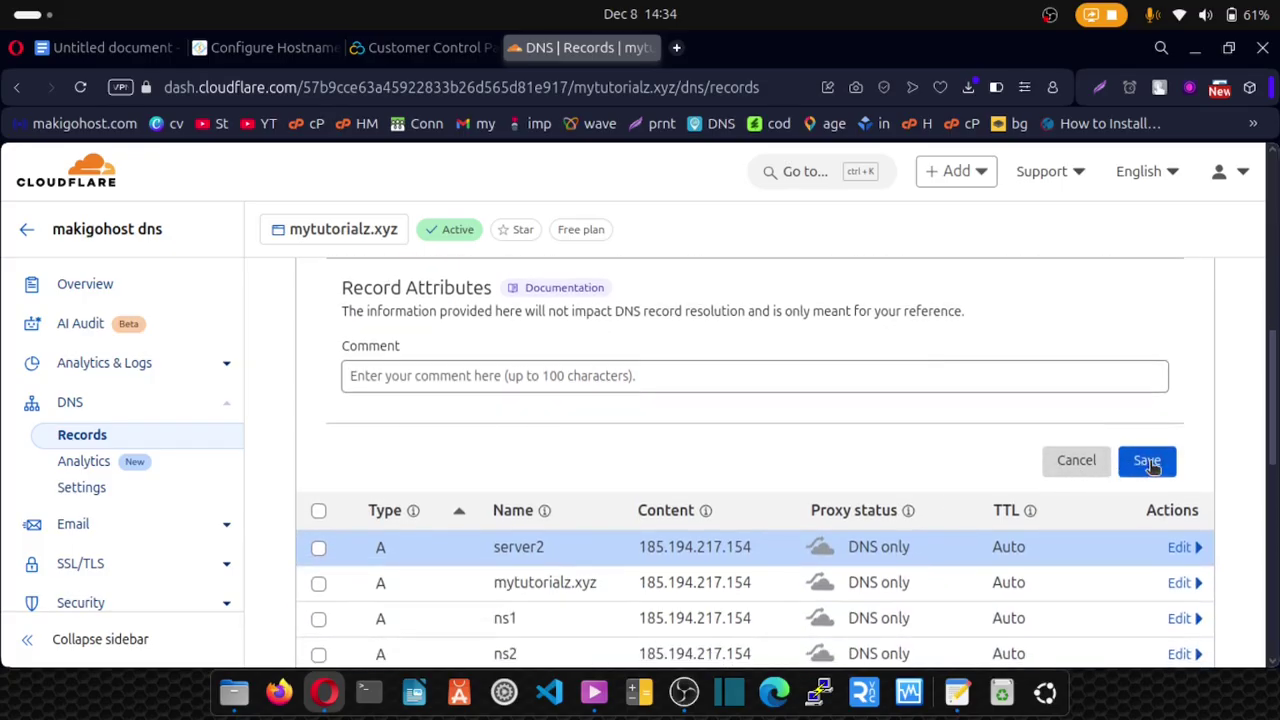
{"action": "left_click", "coordinate": [1148, 462]}
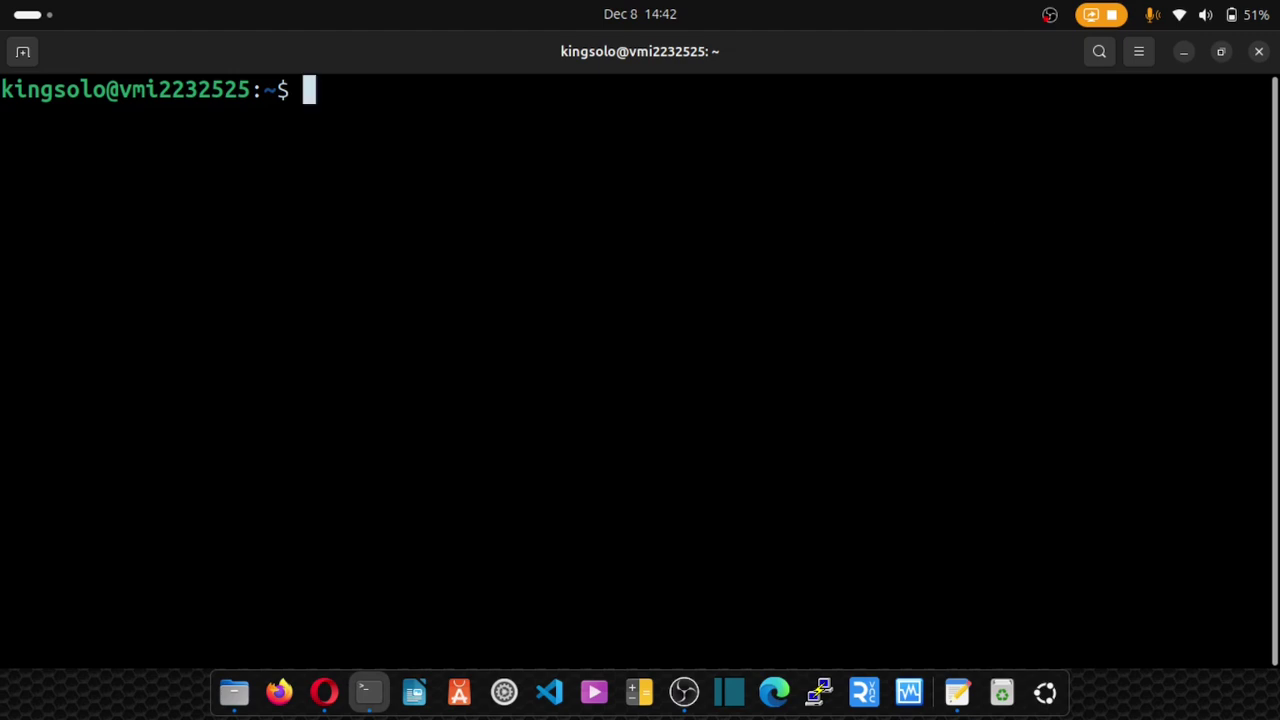
Run nslookup 185.194.217.154 and confirm it resolves to server1.mytutorialz.xyz
{"action": "type", "text": "nsl"}
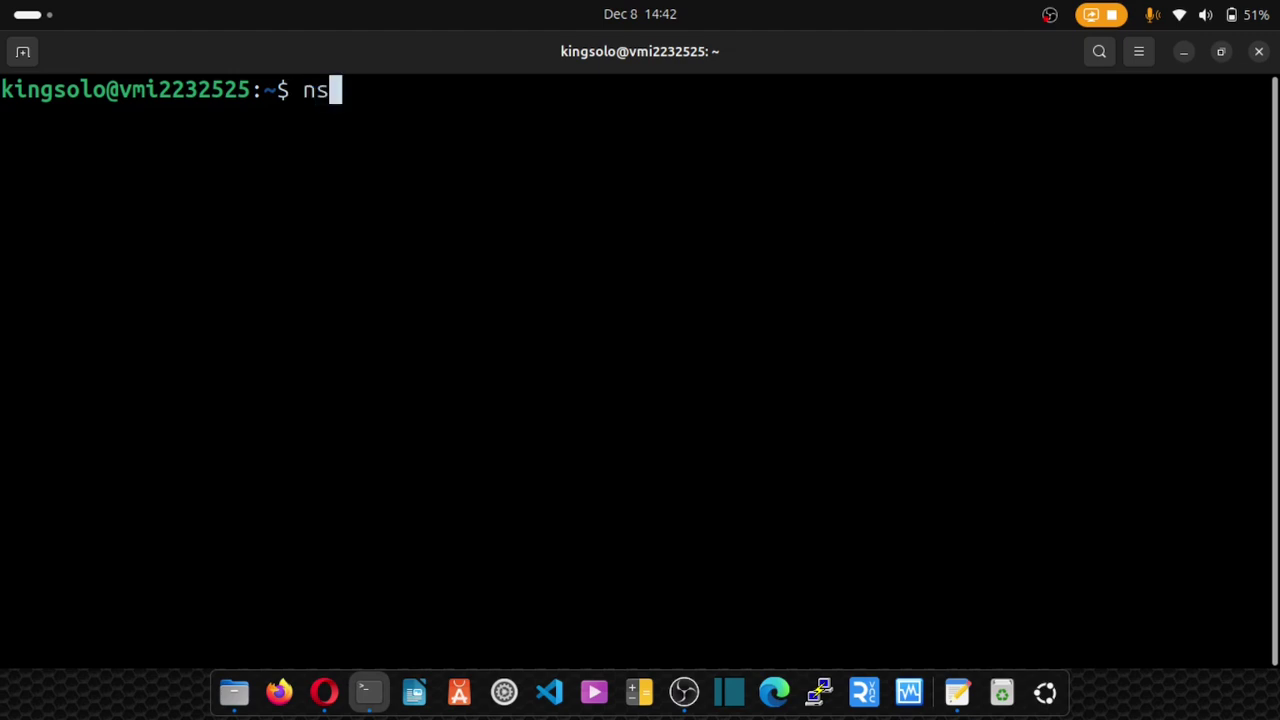
{"action": "type", "text": "ookup"}
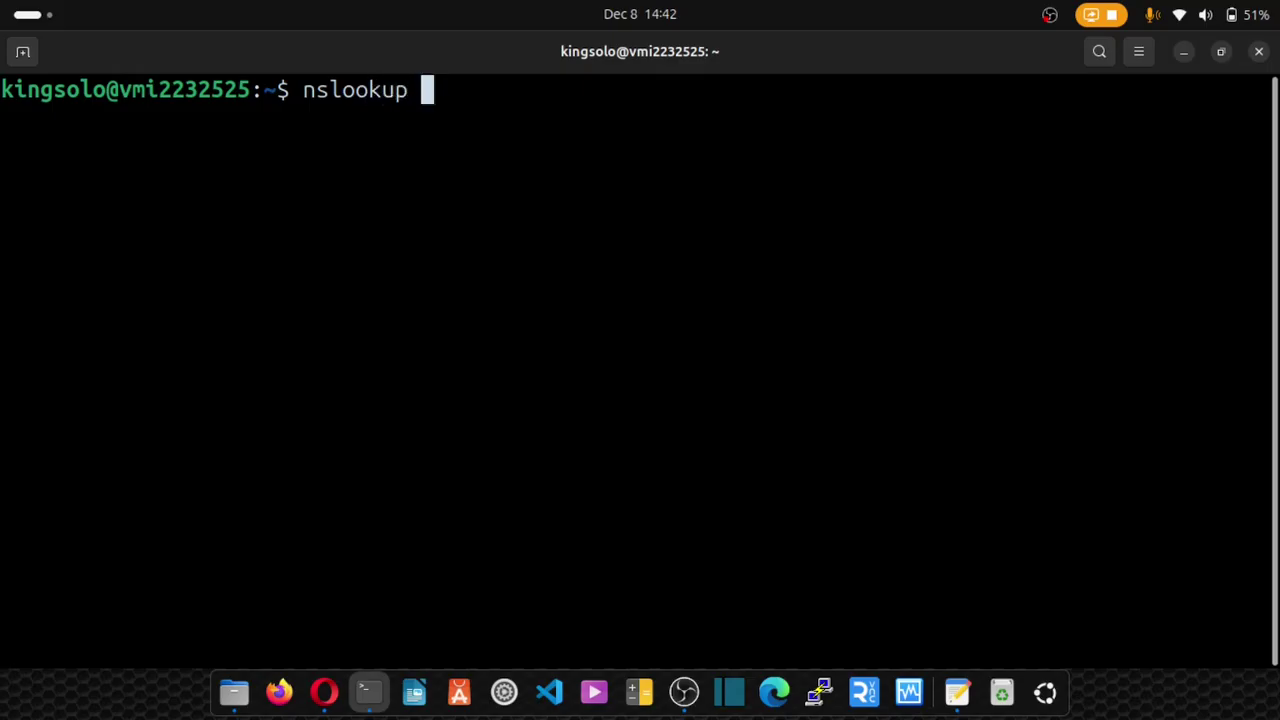
{"action": "type", "text": "185.194.217.154"}
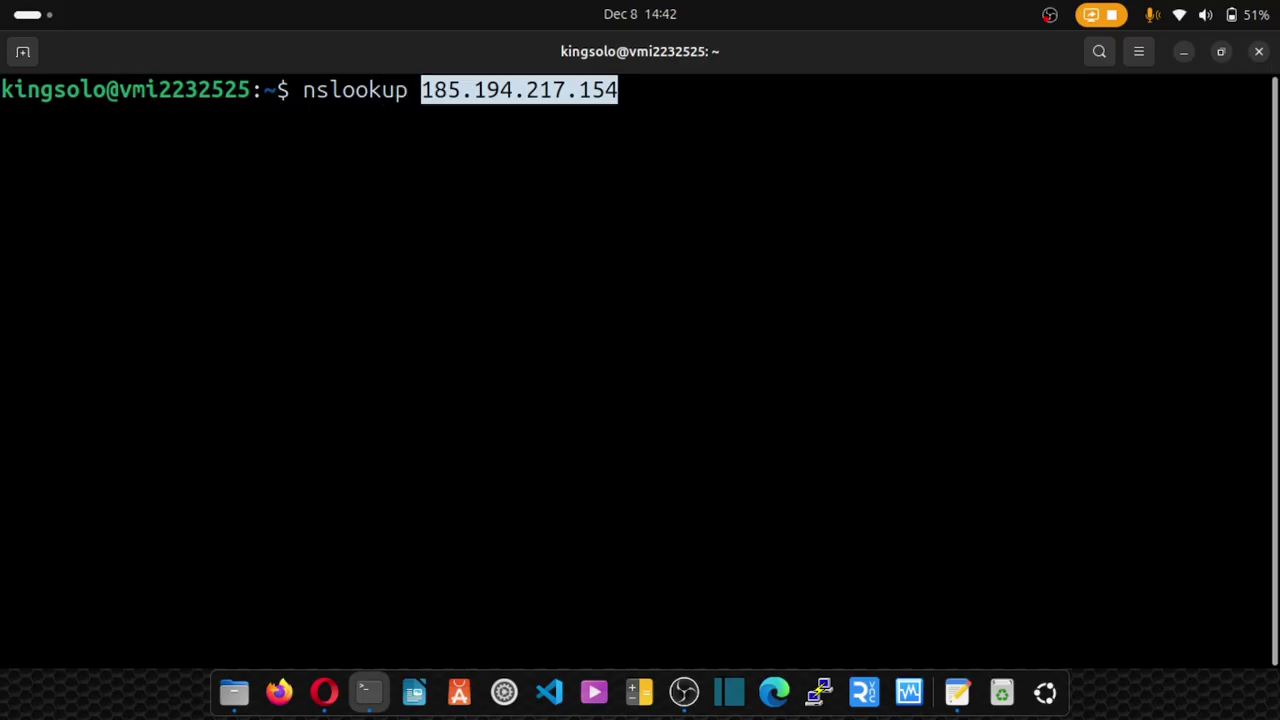
{"action": "key", "text": "Return"}
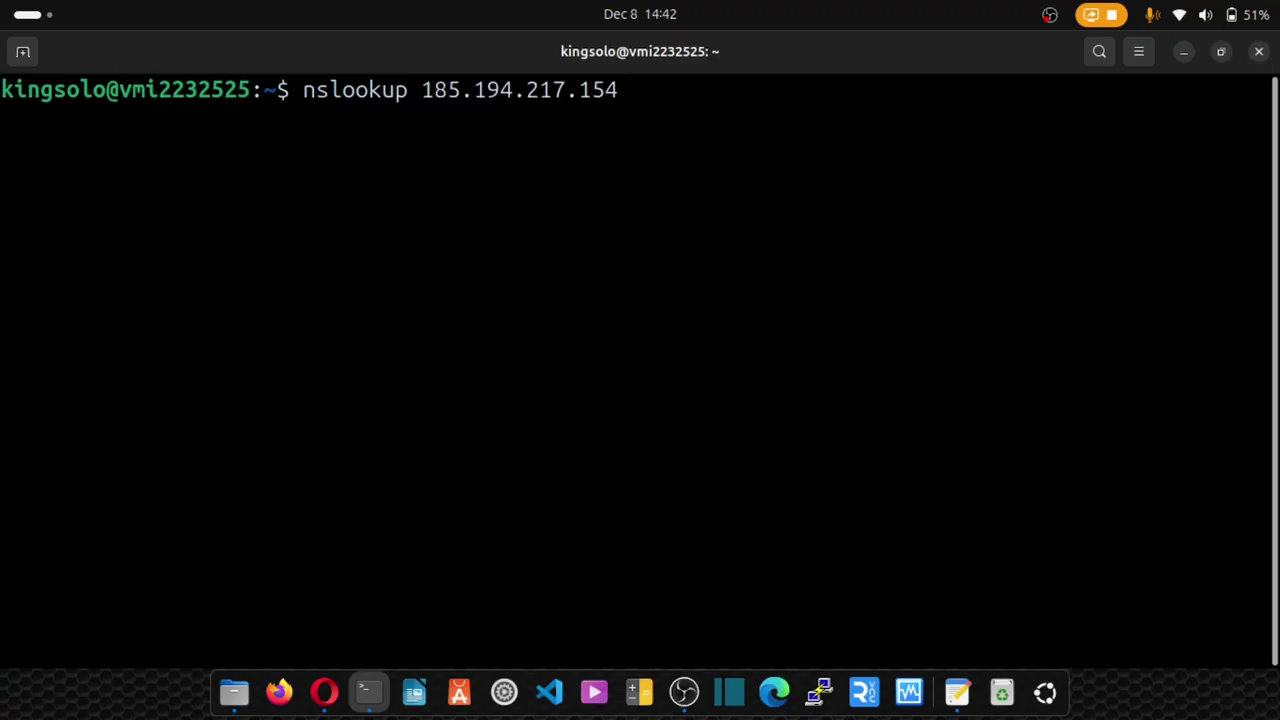
{"action": "left_click_drag", "start_coordinate": [428, 118], "coordinate": [491, 121]}
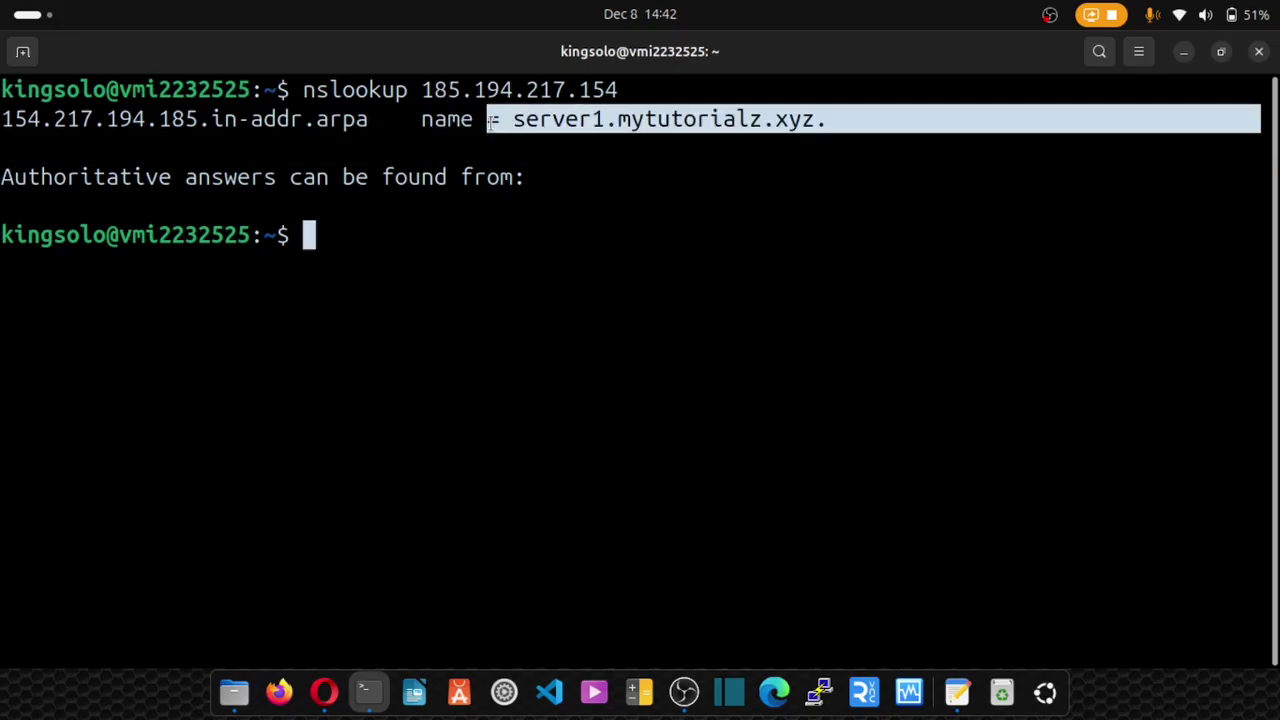
{"action": "left_click", "coordinate": [332, 250]}
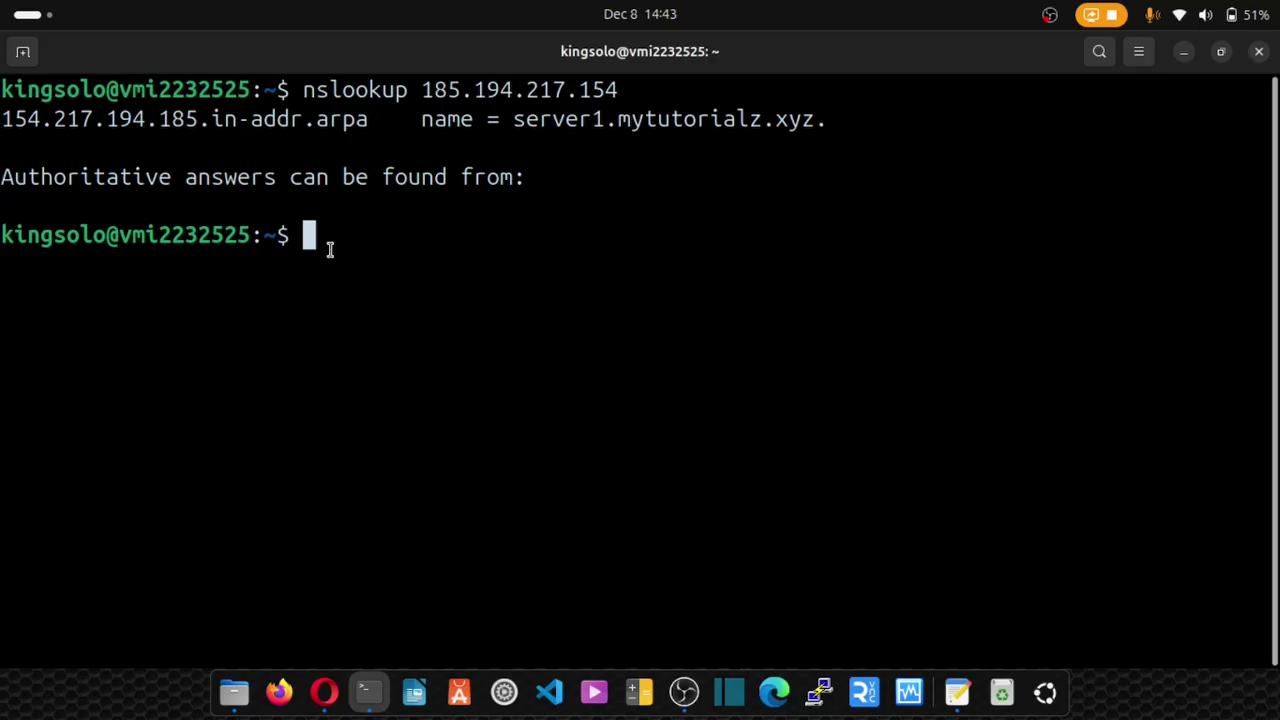
Run hostname and highlight its output, vmi2232525.contaboserver.net
{"action": "type", "text": "host"}
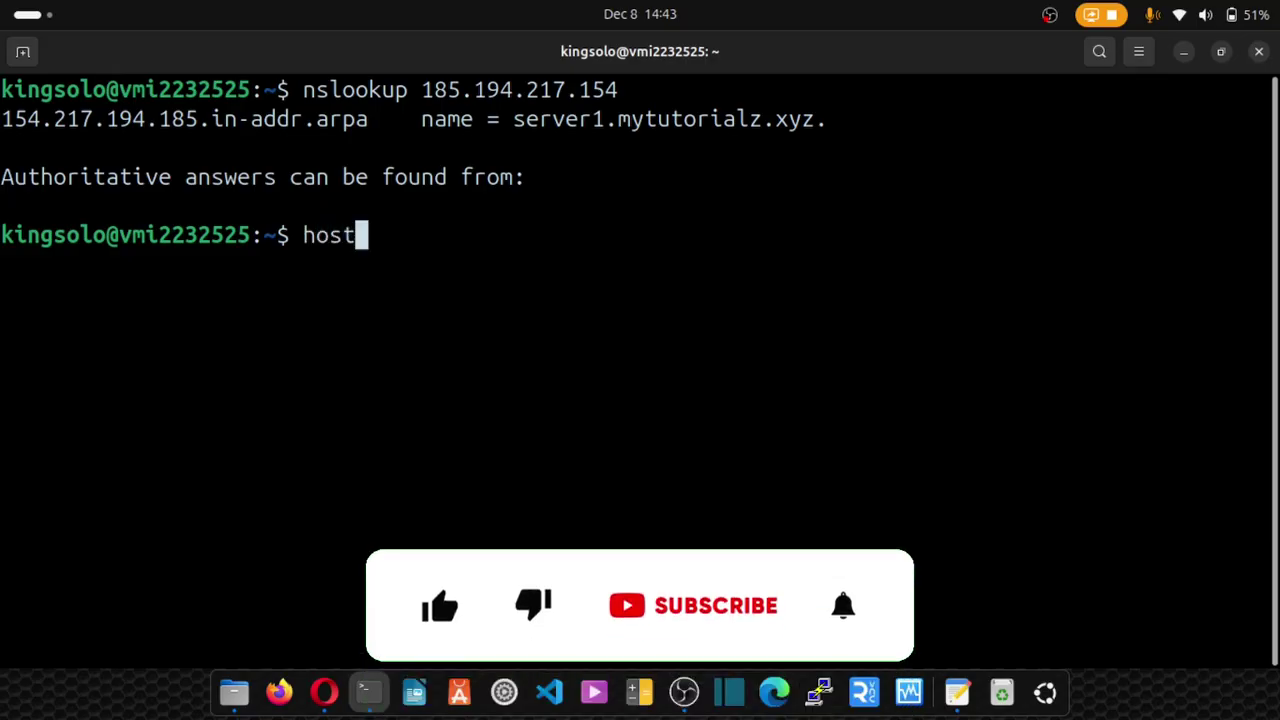
{"action": "type", "text": "name"}
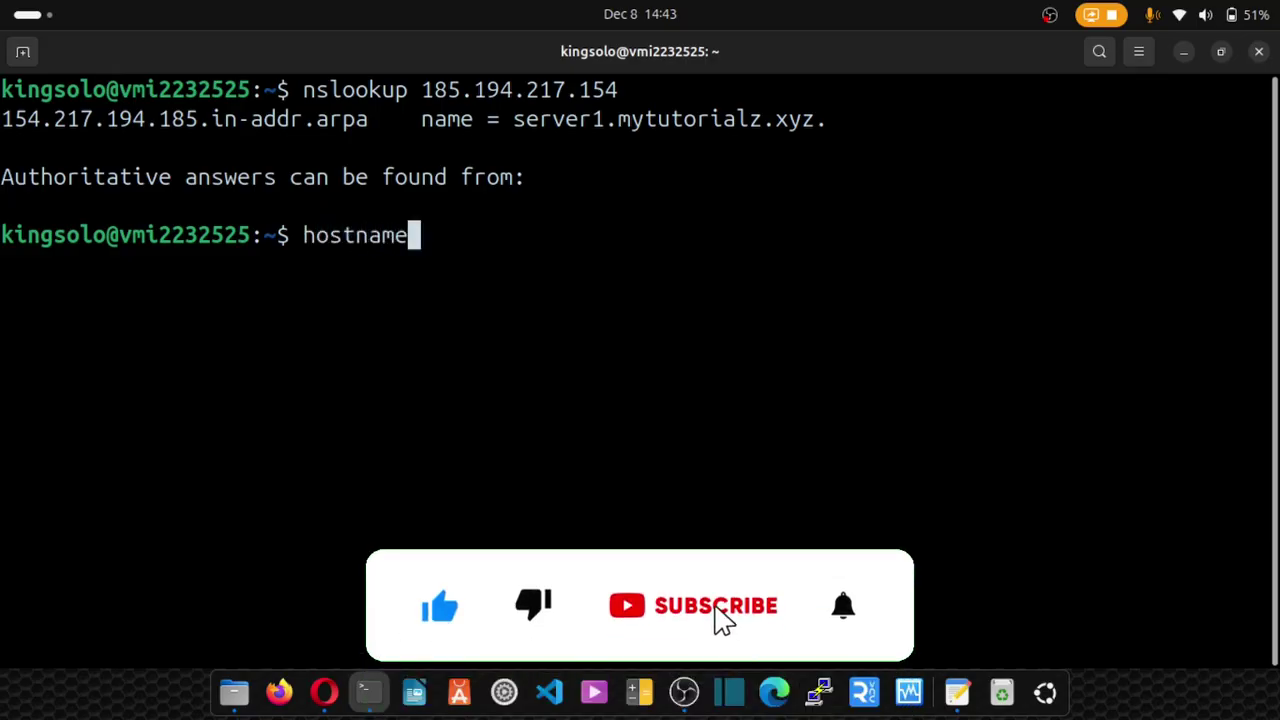
{"action": "key", "text": "Return"}
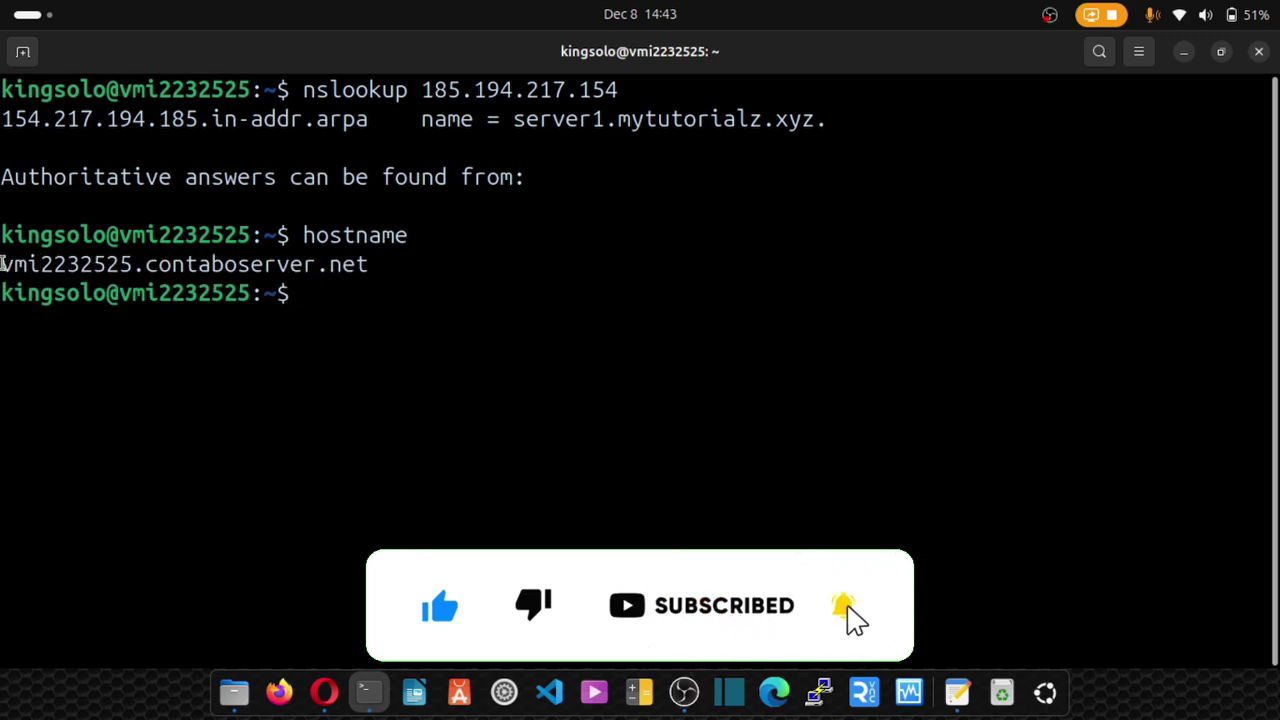
{"action": "left_click_drag", "start_coordinate": [2, 263], "coordinate": [303, 264]}
{"action": "left_click_drag", "start_coordinate": [518, 120], "coordinate": [2, 120]}
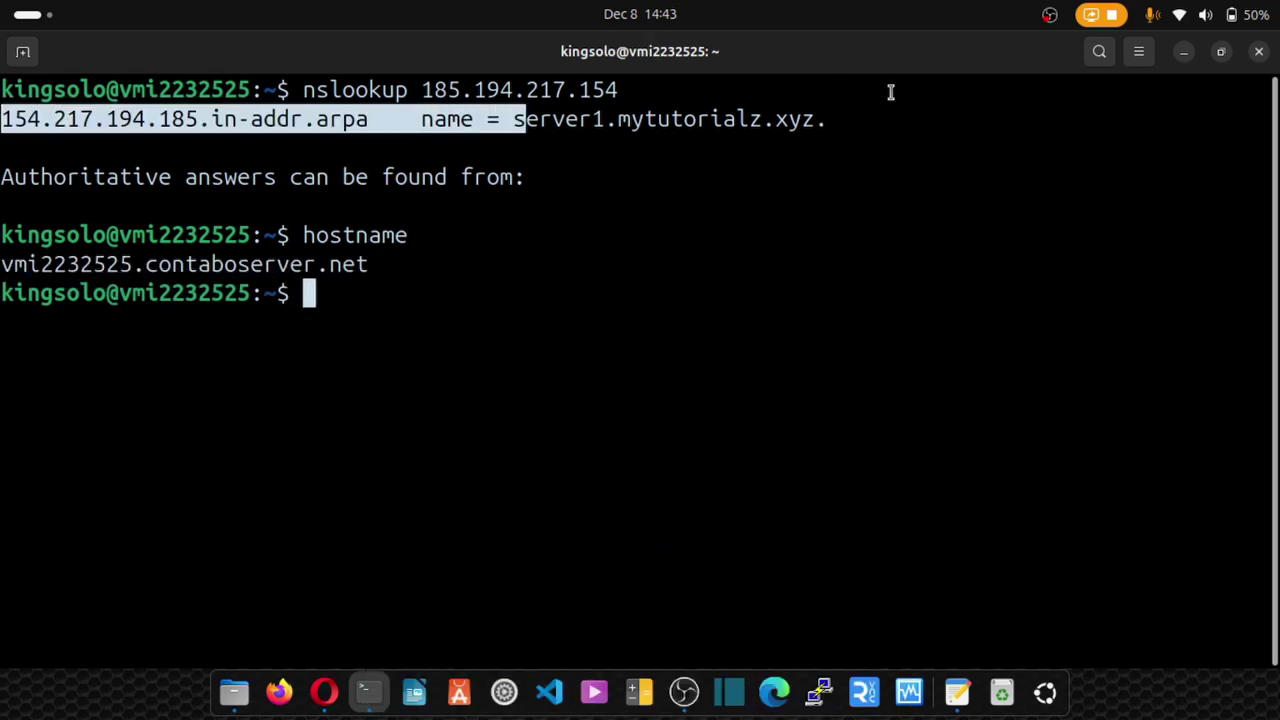
{"action": "left_click", "coordinate": [686, 129]}
{"action": "left_click_drag", "start_coordinate": [2, 263], "coordinate": [371, 266]}
{"action": "left_click_drag", "start_coordinate": [371, 266], "coordinate": [2, 263]}
{"action": "left_click", "coordinate": [4, 263]}
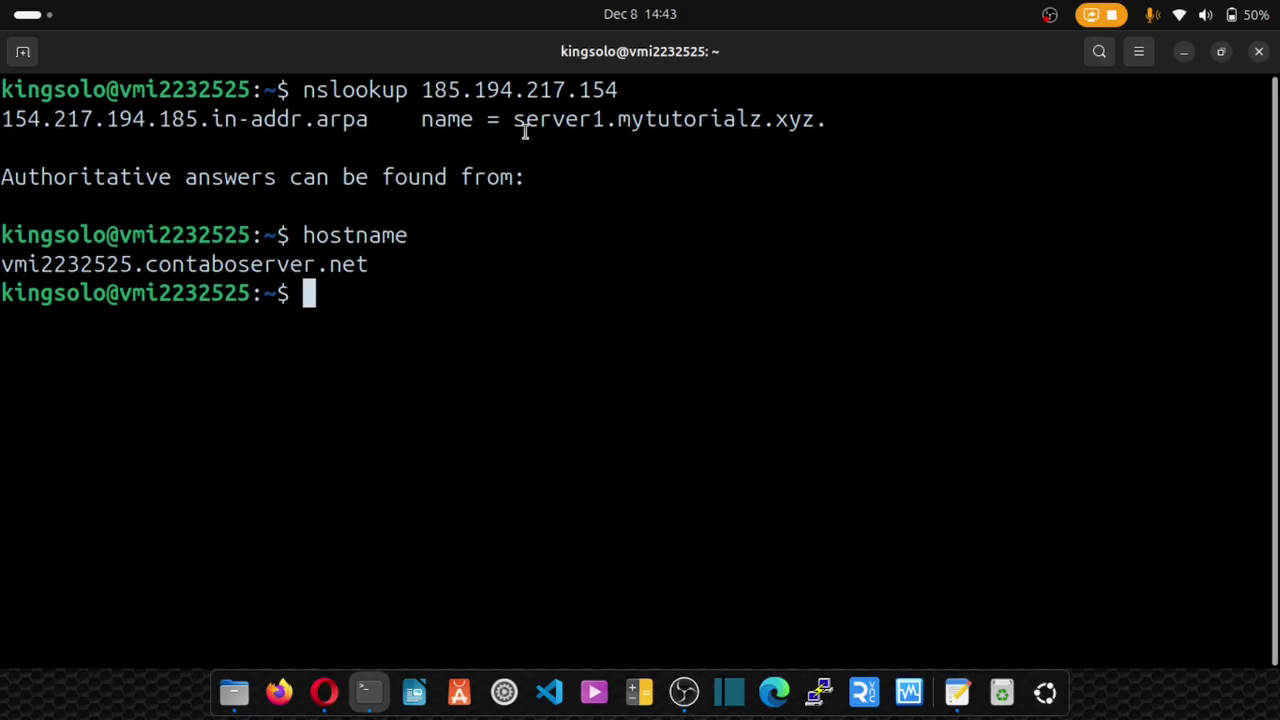
Highlight server1.mytutorialz.xyz in the nslookup result to compare it with the hostname
{"action": "left_click_drag", "start_coordinate": [514, 126], "coordinate": [810, 122]}
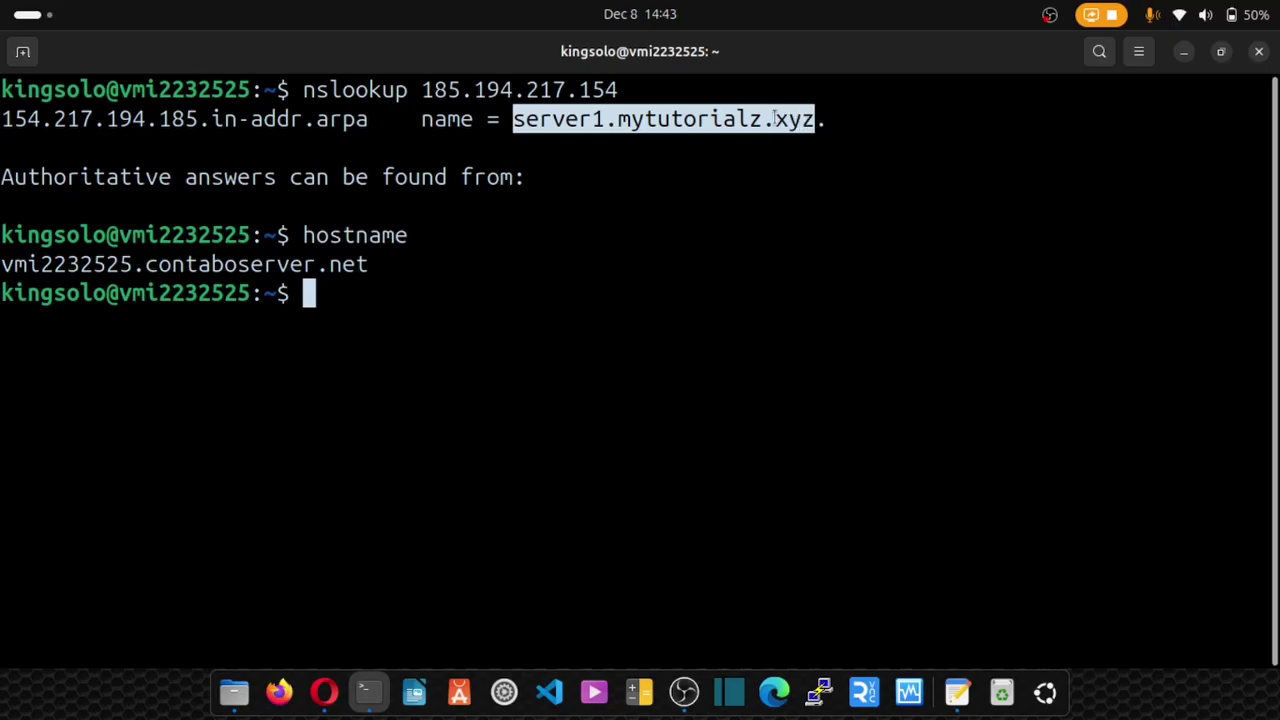
{"action": "double_click", "coordinate": [518, 120]}
{"action": "triple_click", "coordinate": [774, 120]}
{"action": "left_click", "coordinate": [765, 120]}
{"action": "left_click_drag", "start_coordinate": [525, 122], "coordinate": [697, 122]}
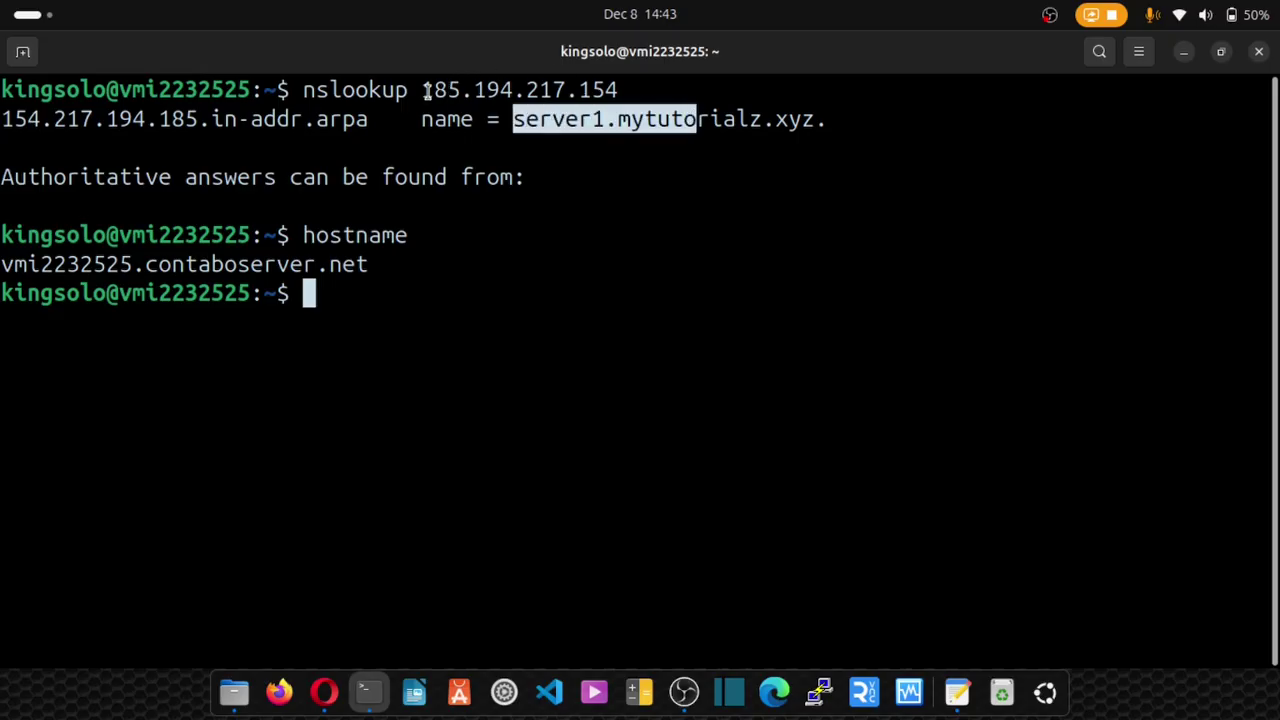